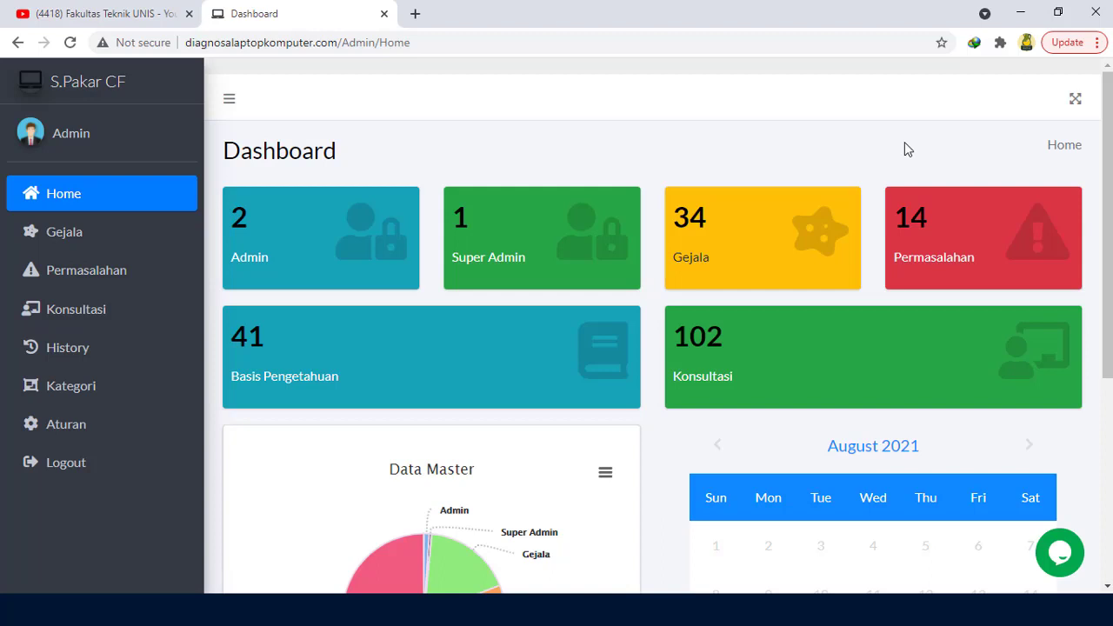
Step: Add a Laptop symptom with code G034 named 'Bluescreen' on the Gejala page
left_click(108, 239)
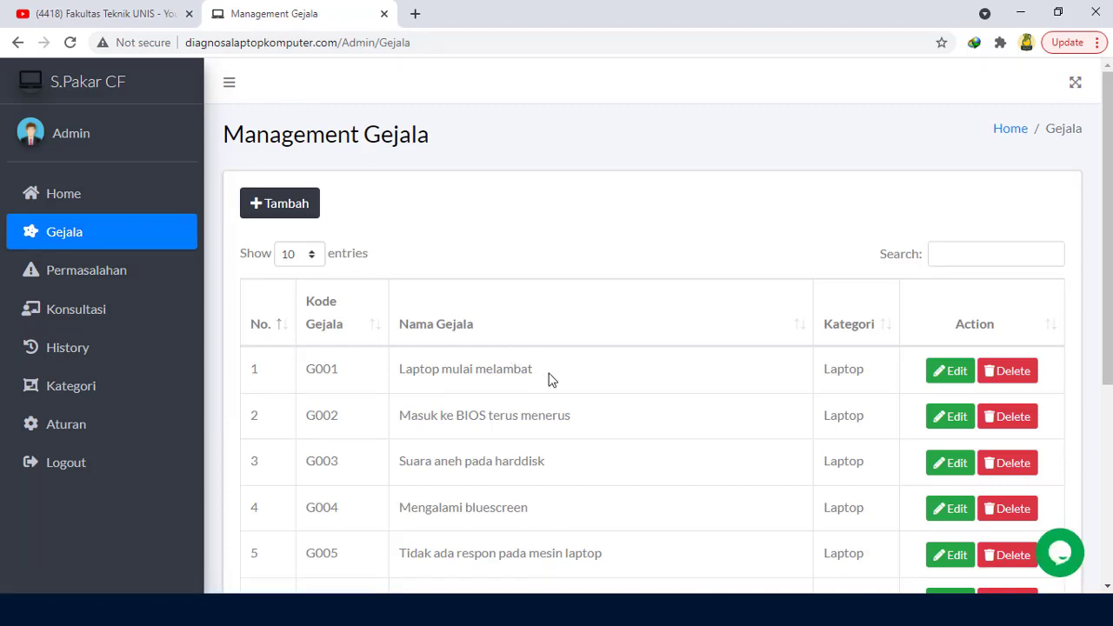
scroll(549, 380, "down", 2)
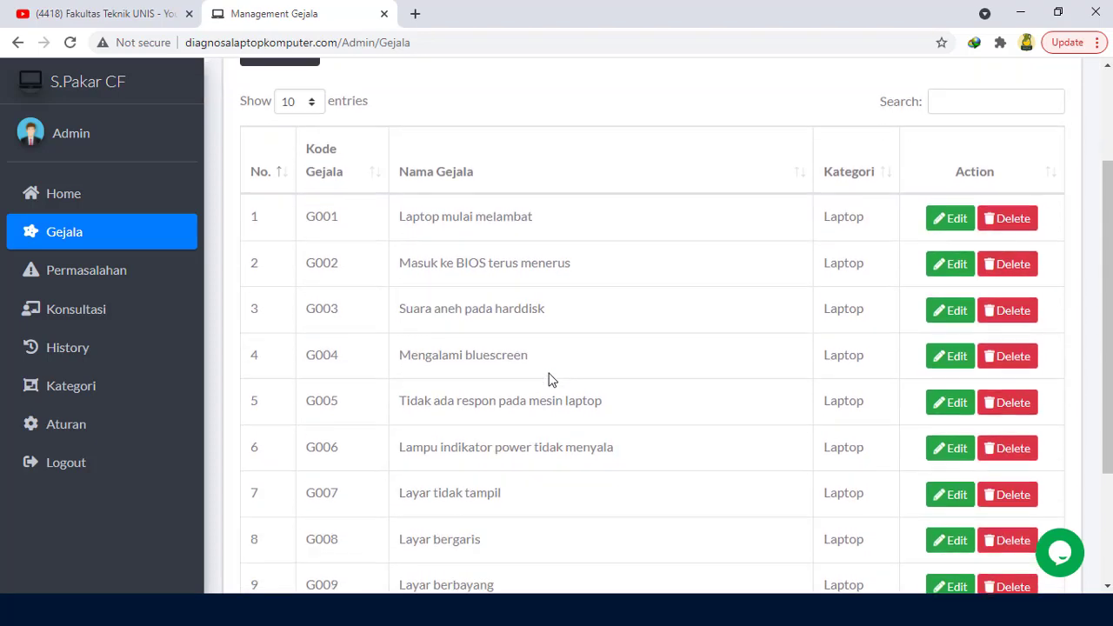
scroll(549, 380, "up", 2)
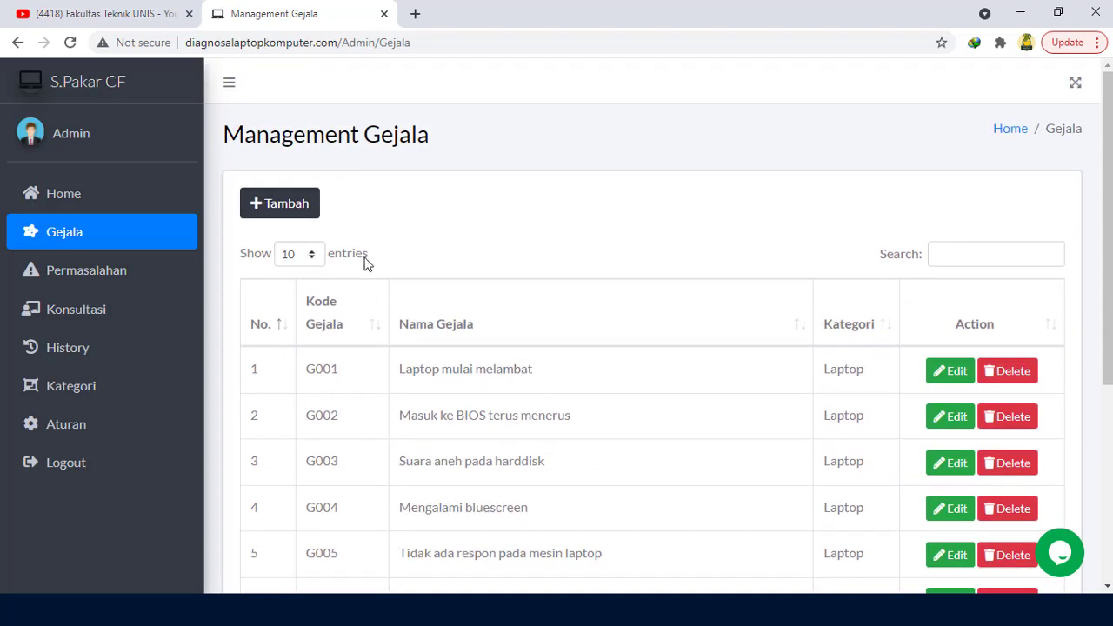
left_click(297, 202)
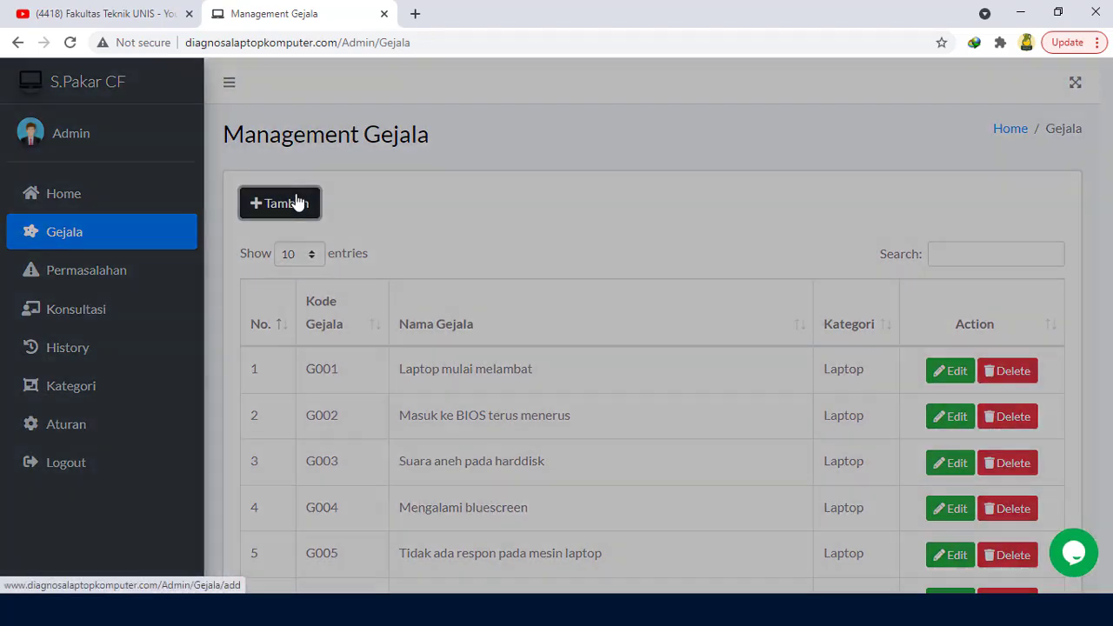
left_click(399, 195)
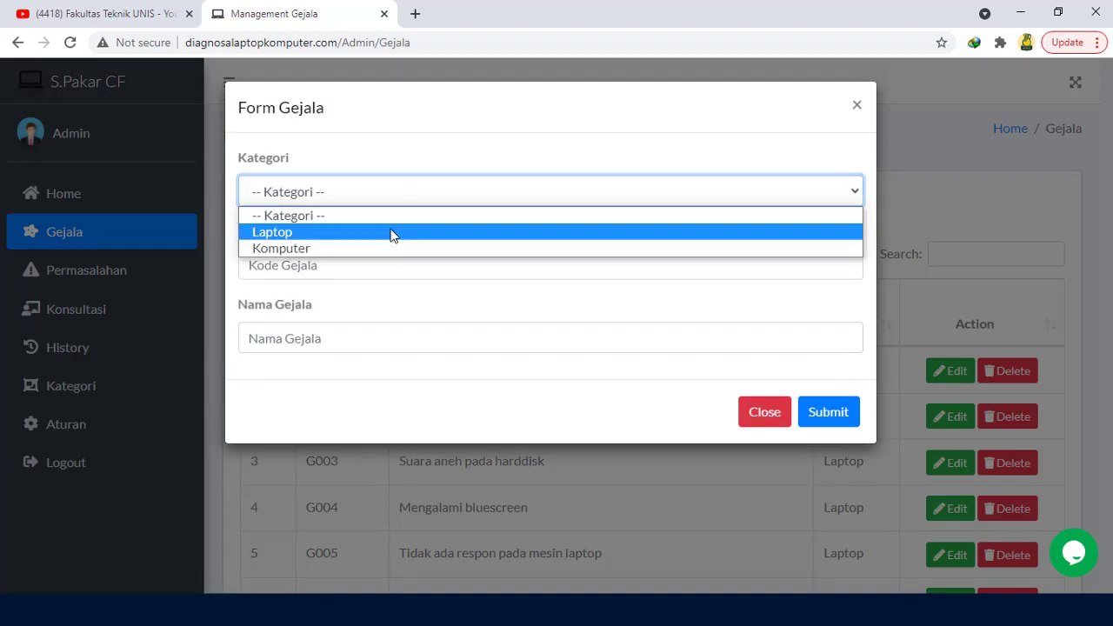
left_click(390, 232)
left_click(391, 264)
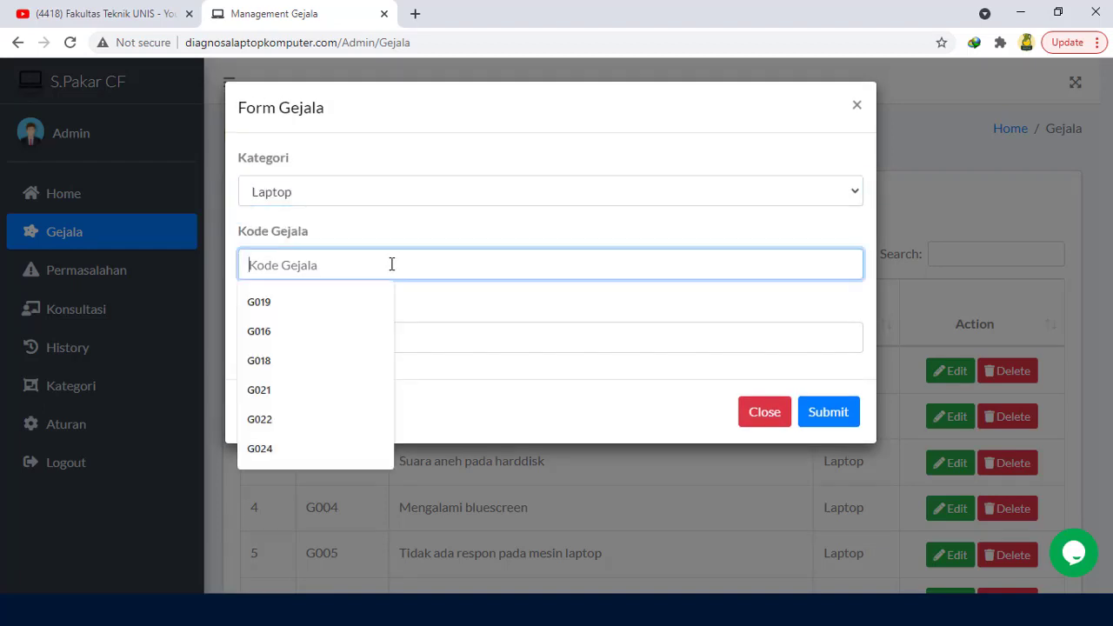
type("G034")
left_click(427, 338)
type("B")
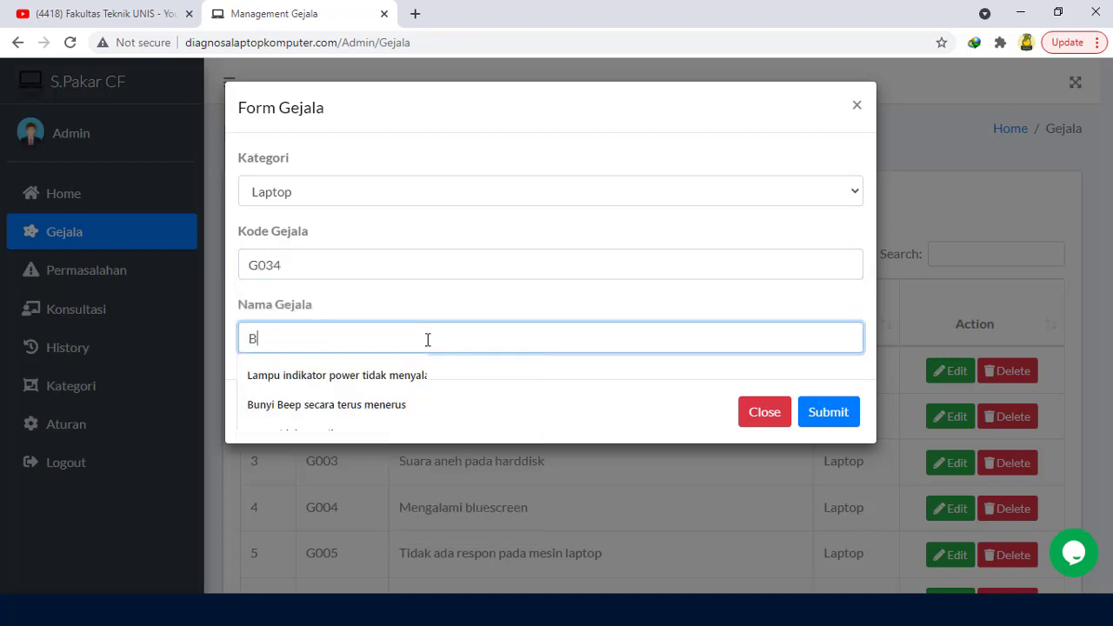
type("luescreen")
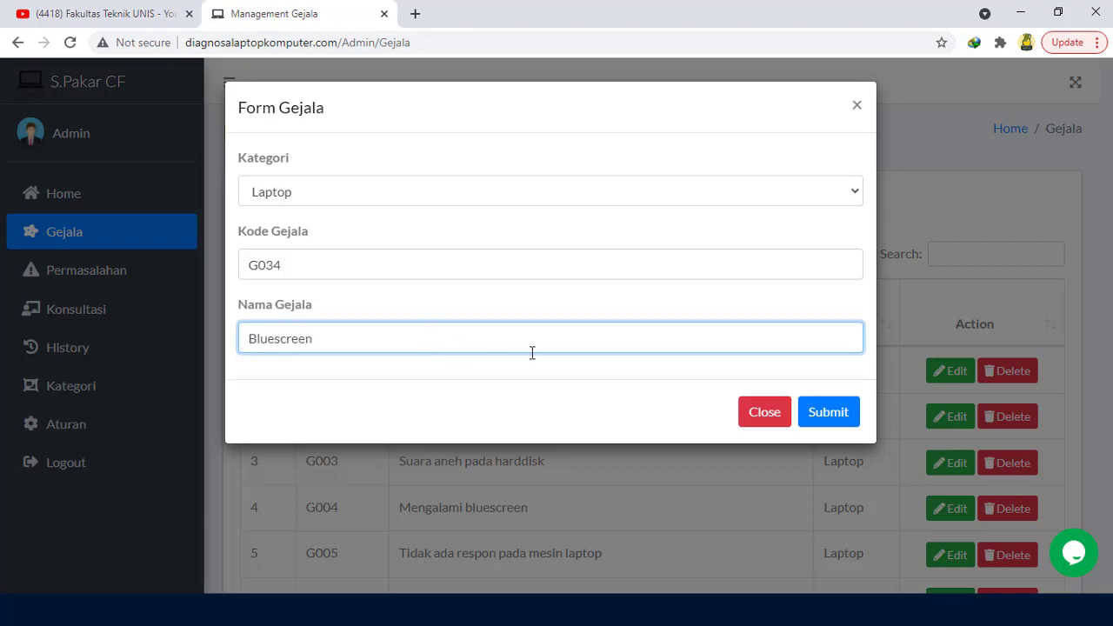
left_click(826, 409)
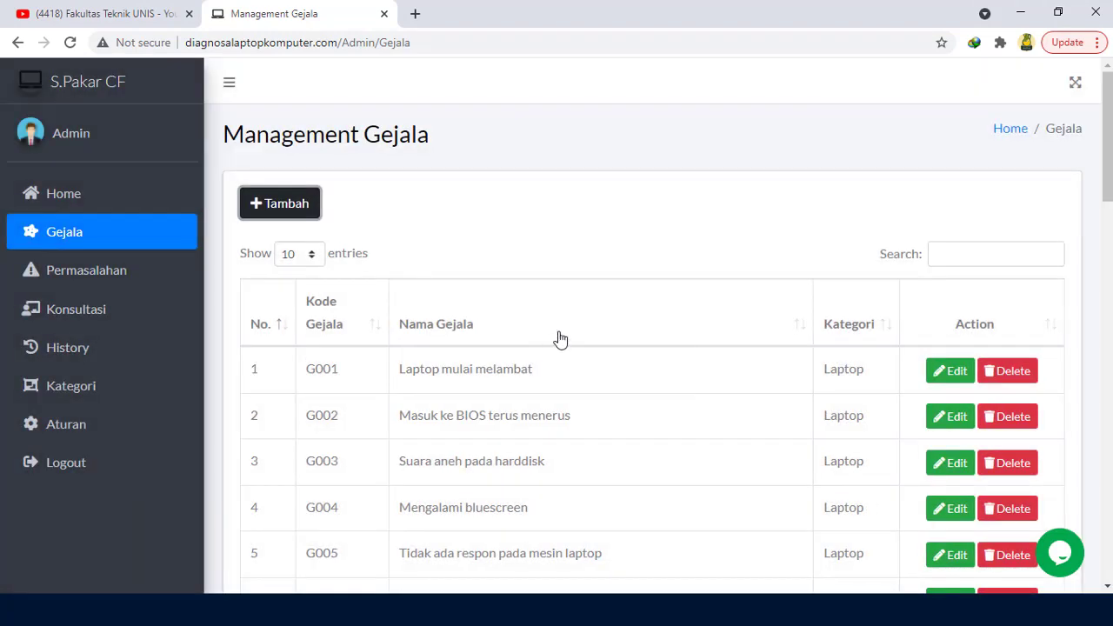
Step: Check the updated symptom list, then go to the problem management page
scroll(560, 339, "down", 2)
scroll(560, 339, "up", 2)
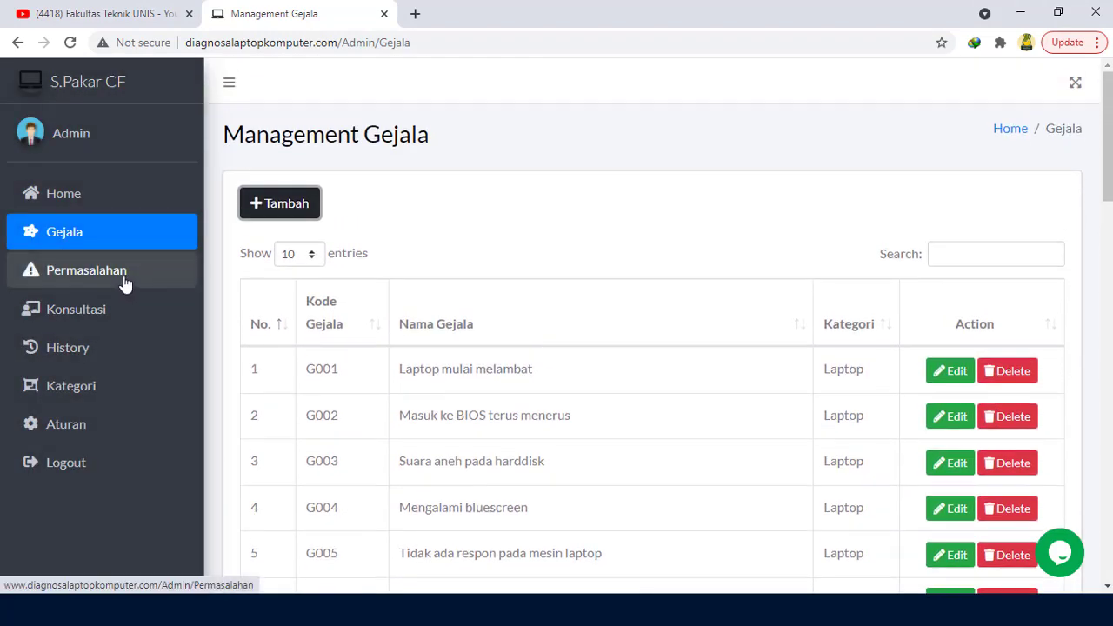
left_click(131, 284)
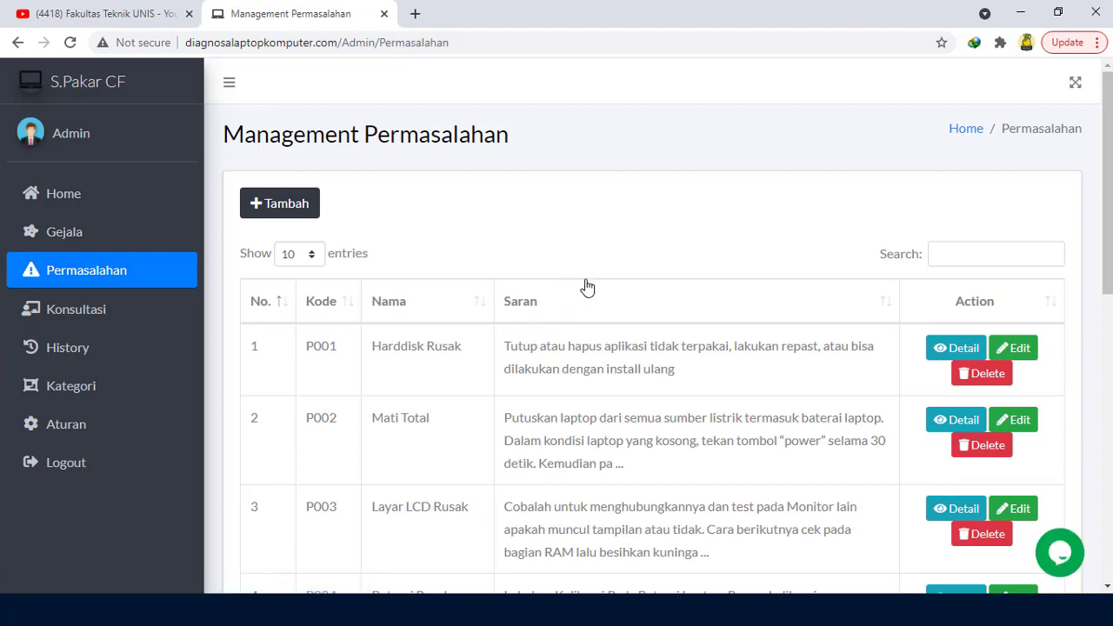
Step: Scroll through the problems table listing P001–P005, such as Harddisk Rusak and Mati Total
scroll(541, 339, "down", 2)
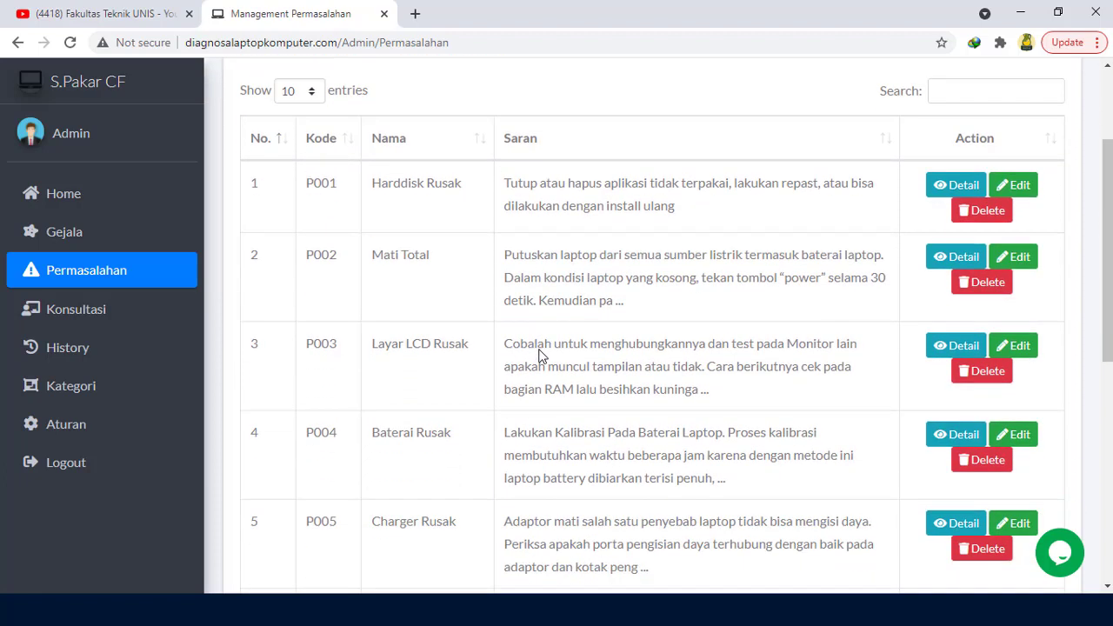
scroll(539, 355, "up", 1)
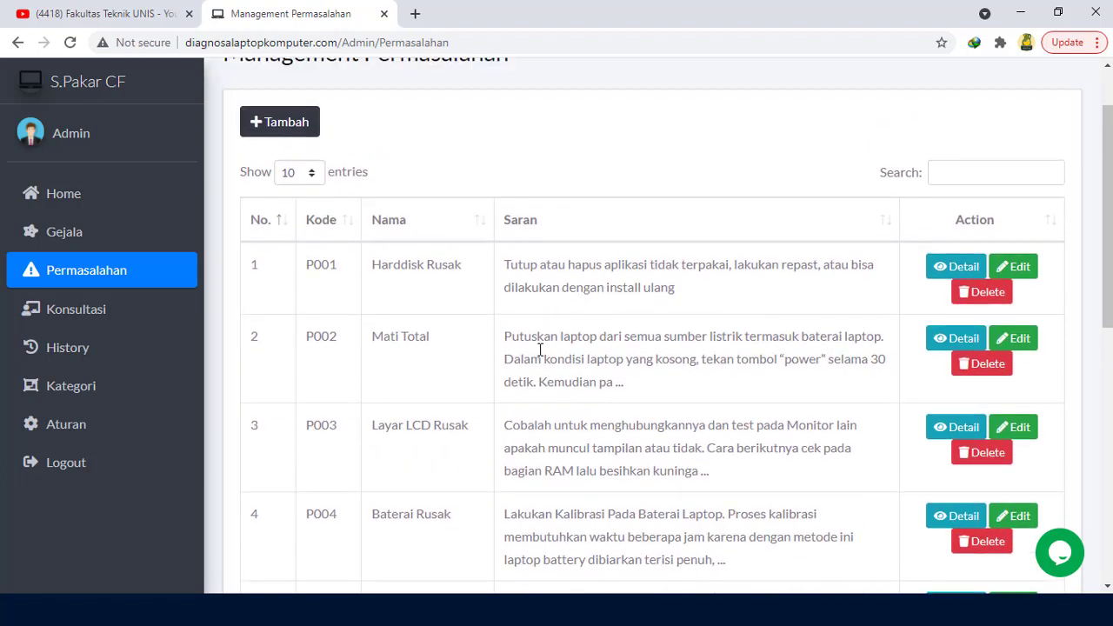
scroll(522, 361, "up", 1)
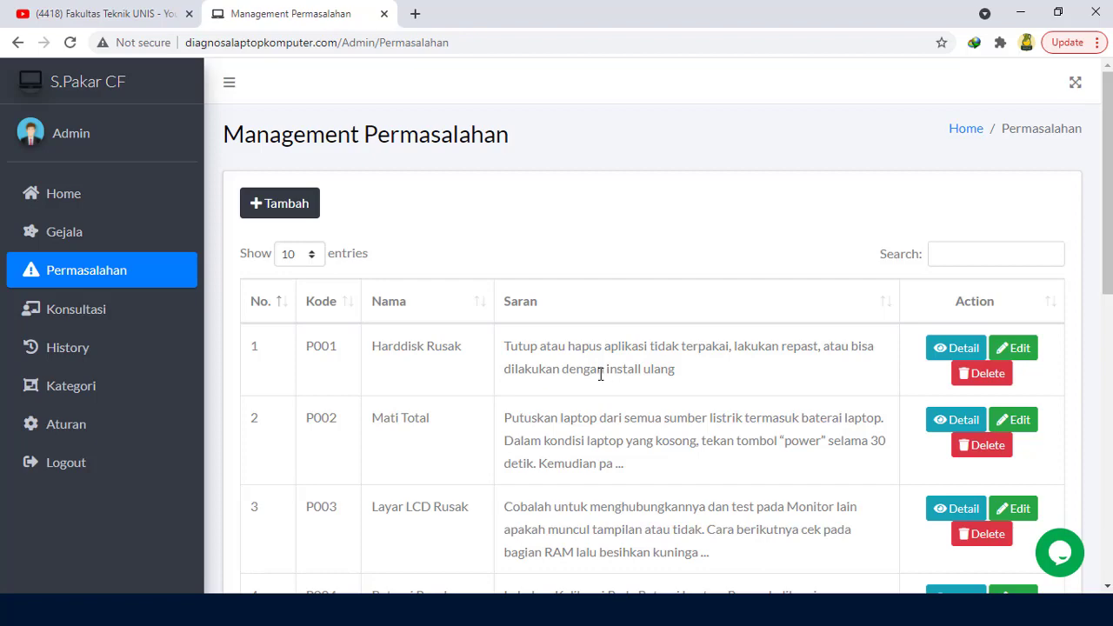
scroll(600, 374, "down", 2)
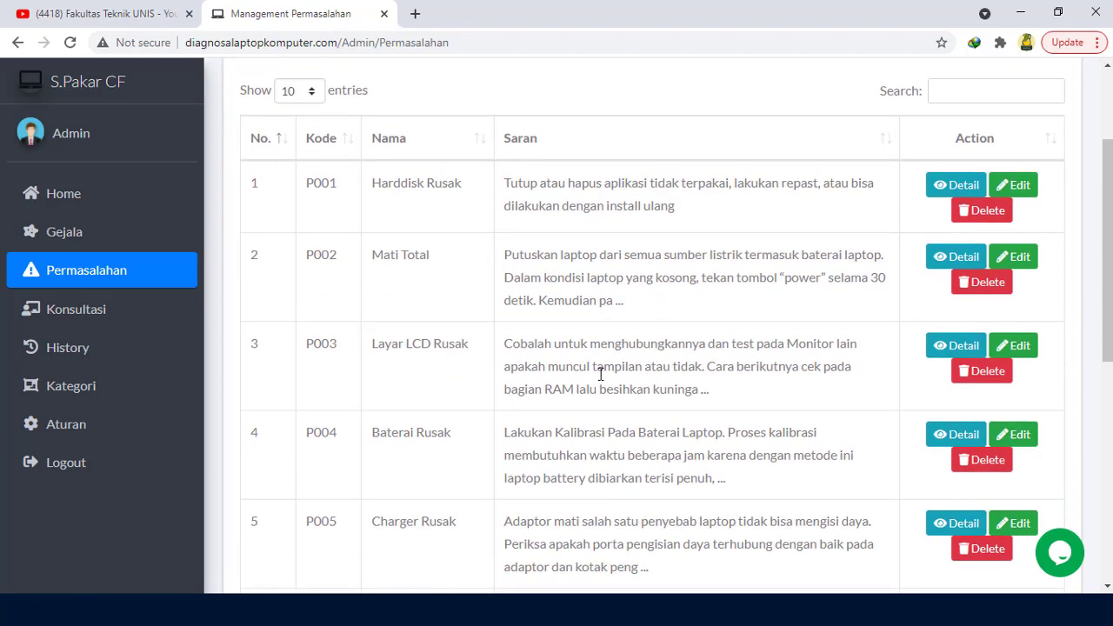
scroll(600, 373, "up", 2)
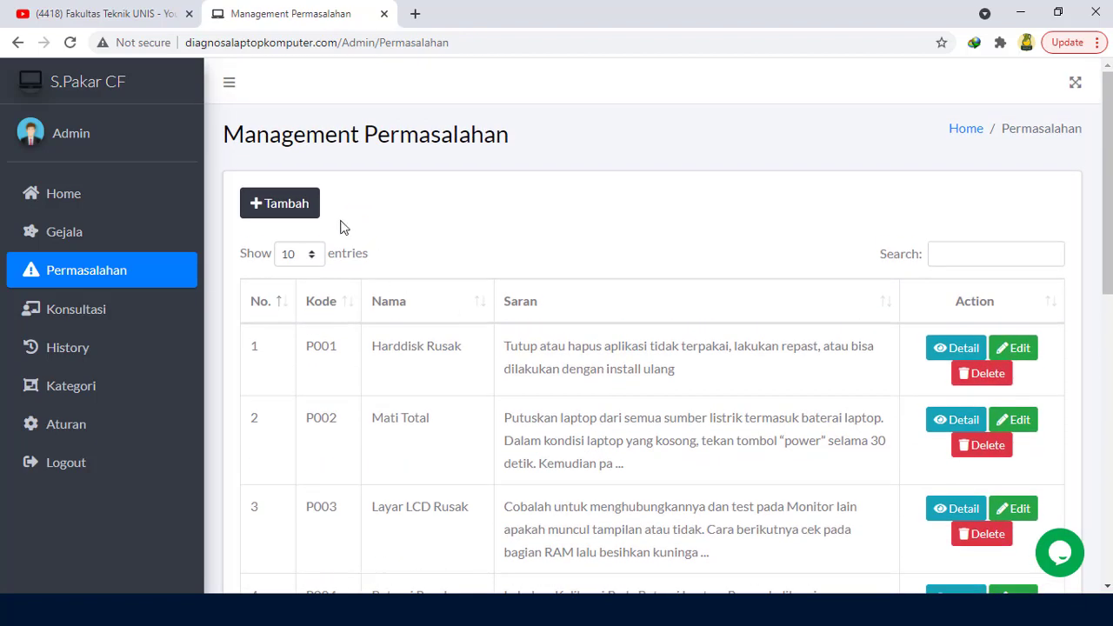
Step: Start a new Laptop problem with code P014, correcting the mistyped P14
left_click(316, 212)
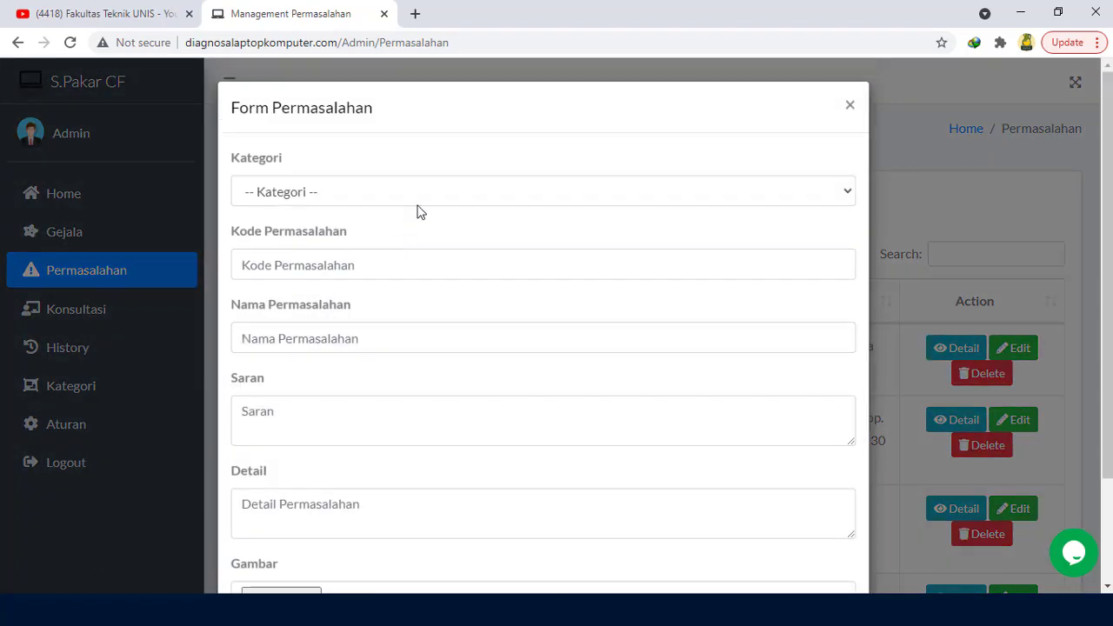
left_click(440, 202)
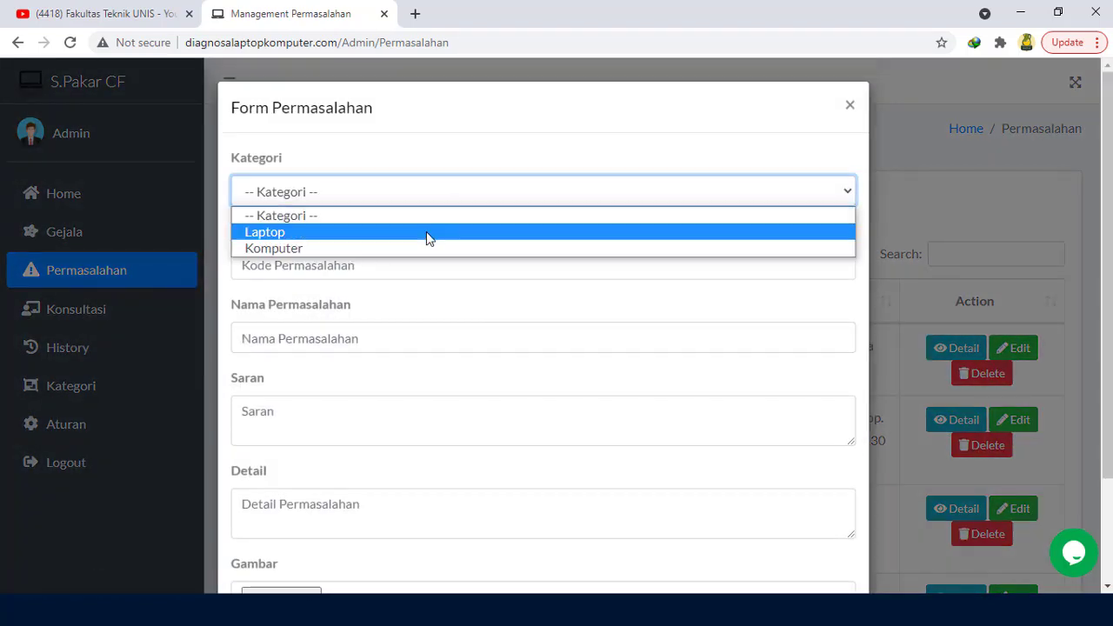
left_click(427, 234)
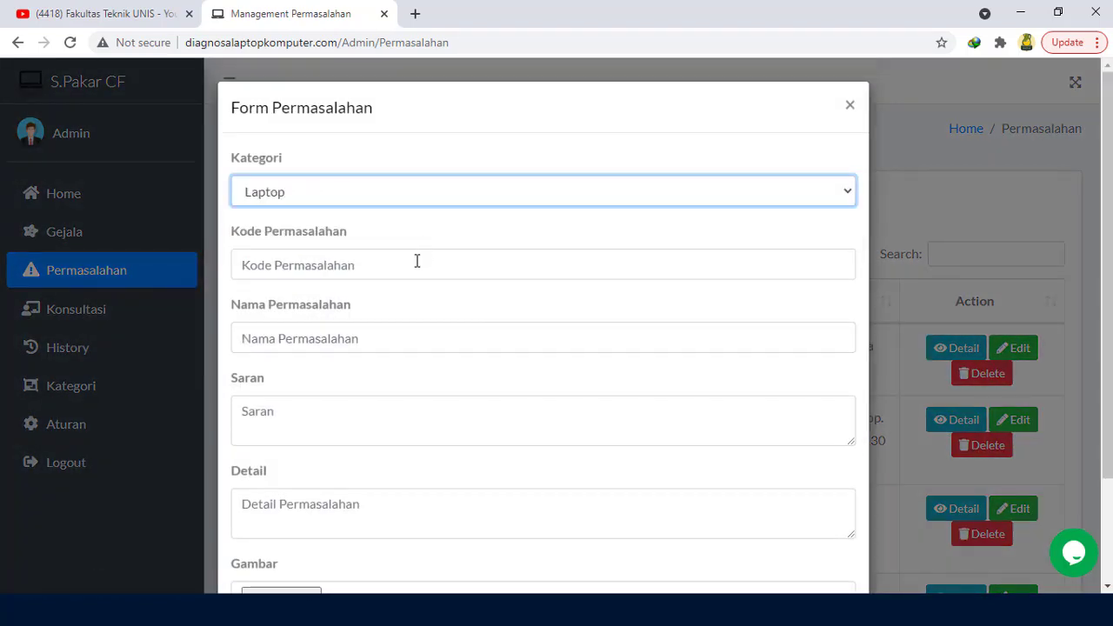
left_click(417, 261)
type("P")
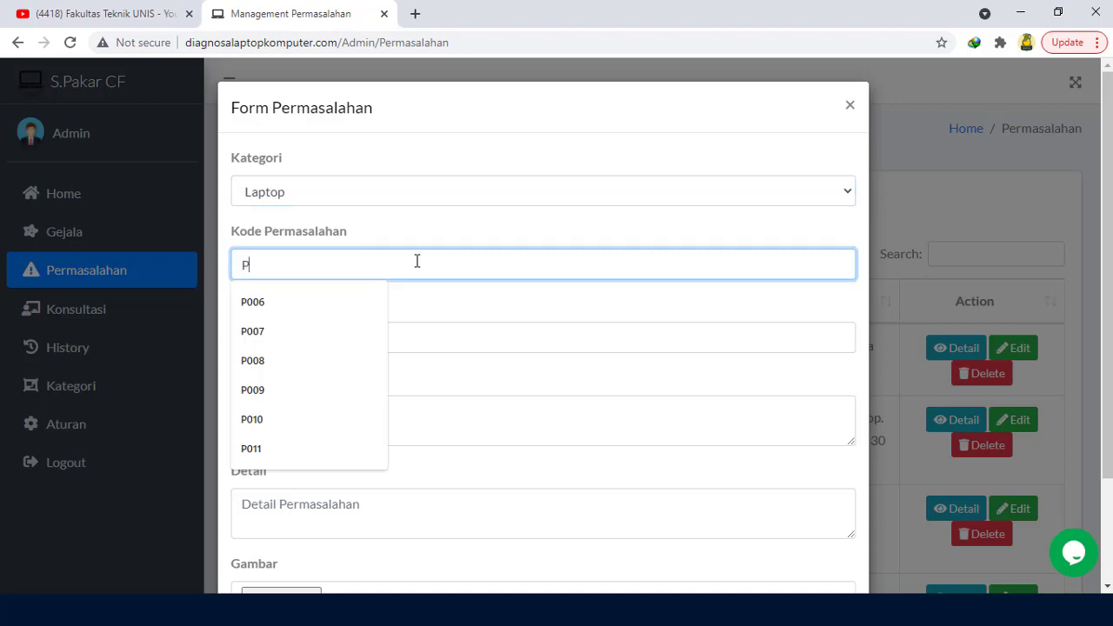
type("14")
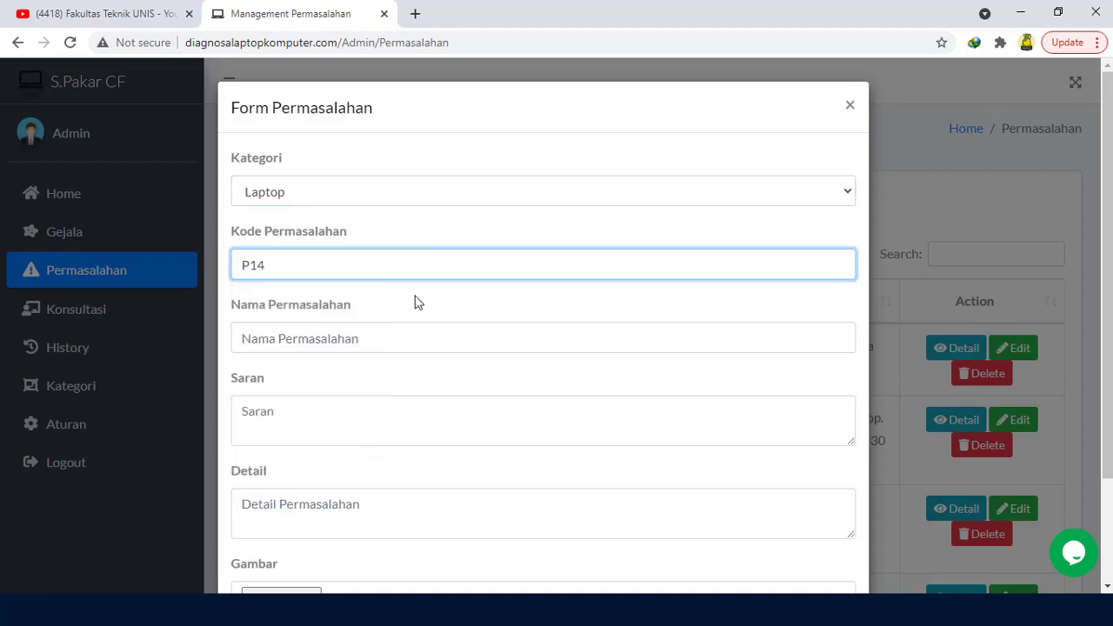
left_click_drag(258, 268, 199, 269)
key("BackSpace")
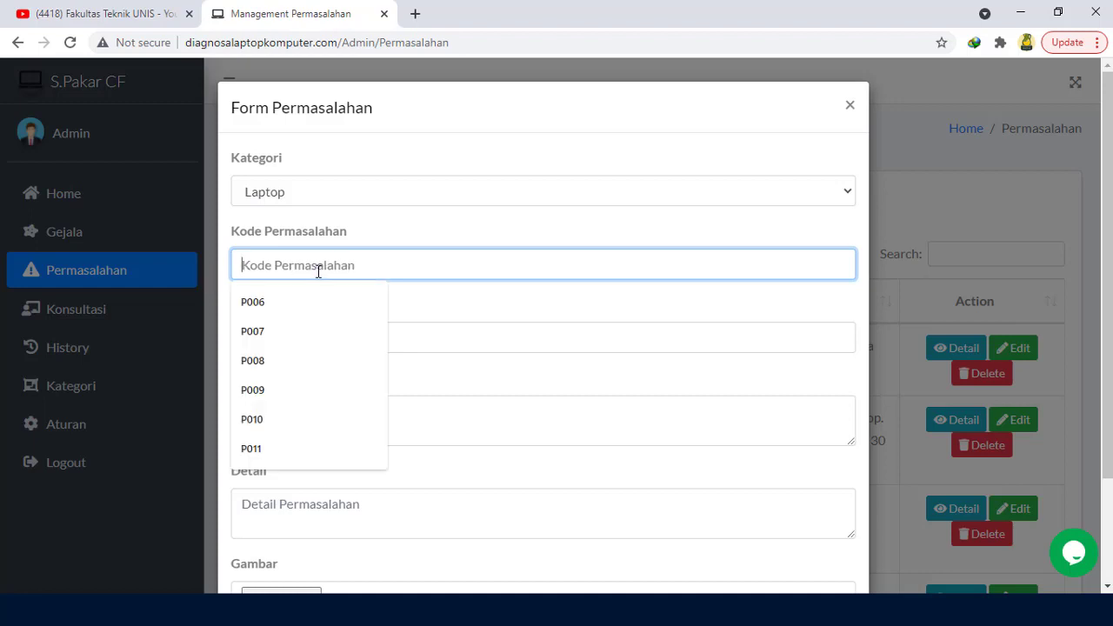
type("P014")
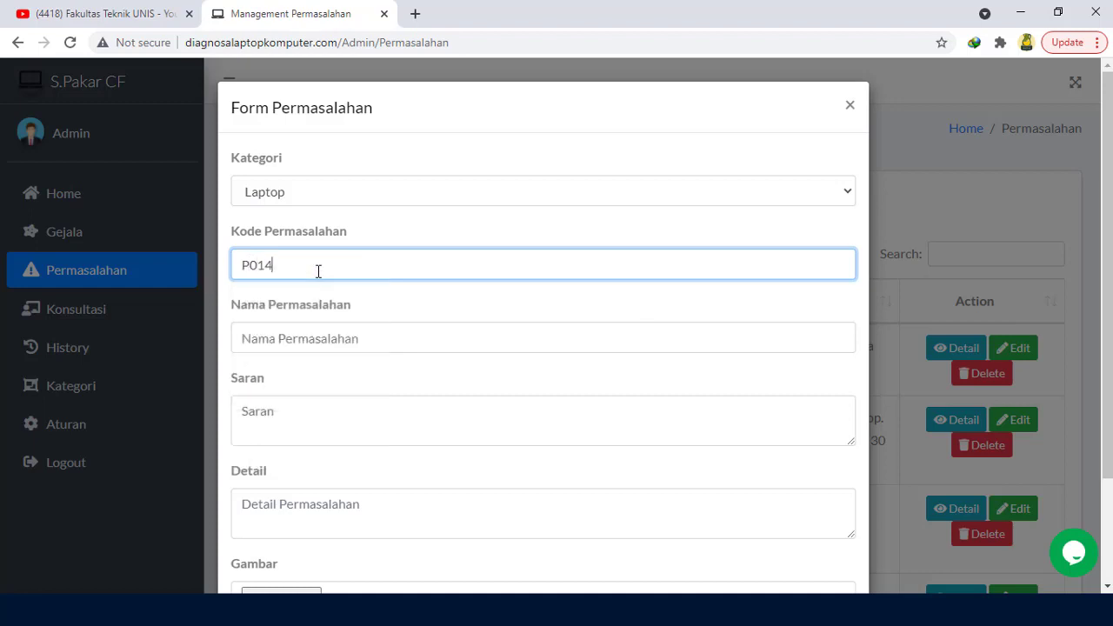
Step: Name it 'RAM rusak', advise 'Bersihkan kuningan RAM dengan penghapus', and set detail '-'
left_click(319, 335)
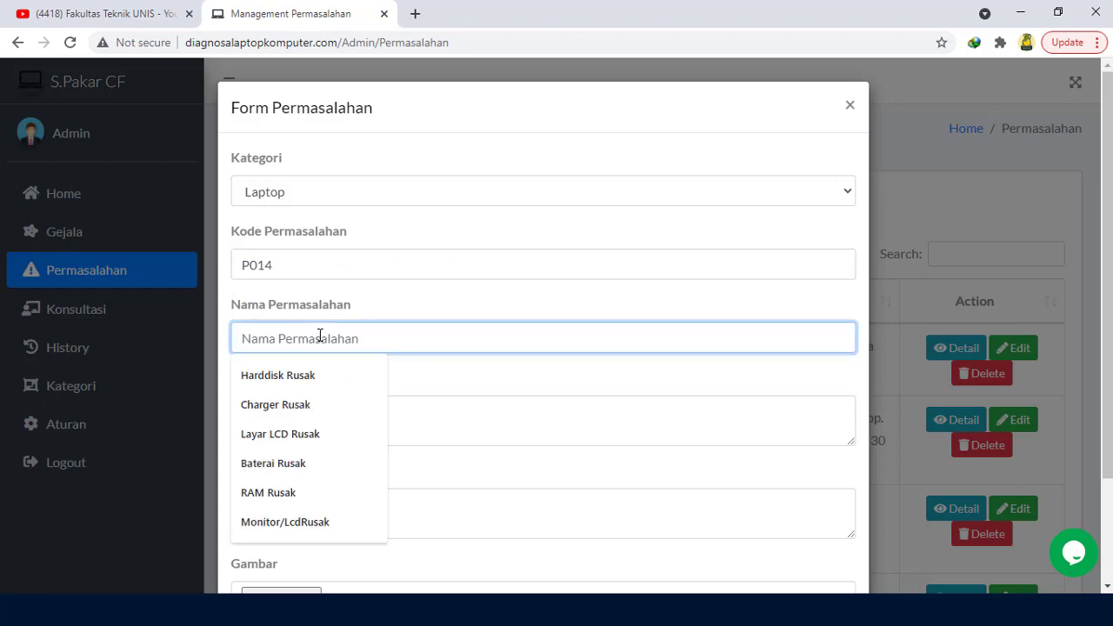
type("RAM rusak")
left_click(519, 377)
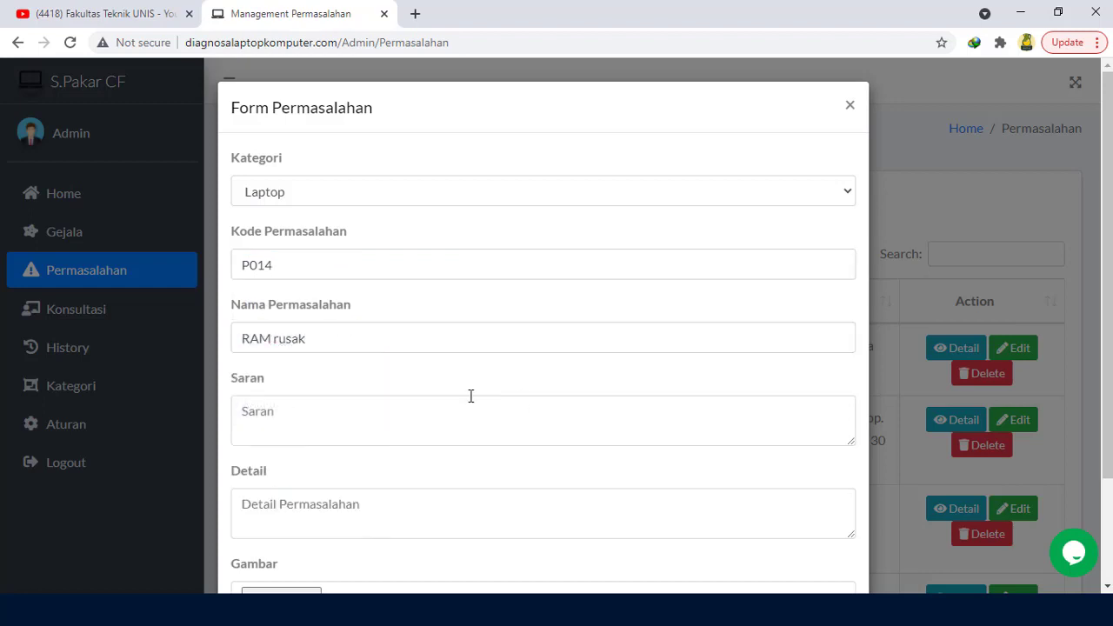
left_click(439, 408)
type("Bersihkan kuningan RAM dengan penghaapus")
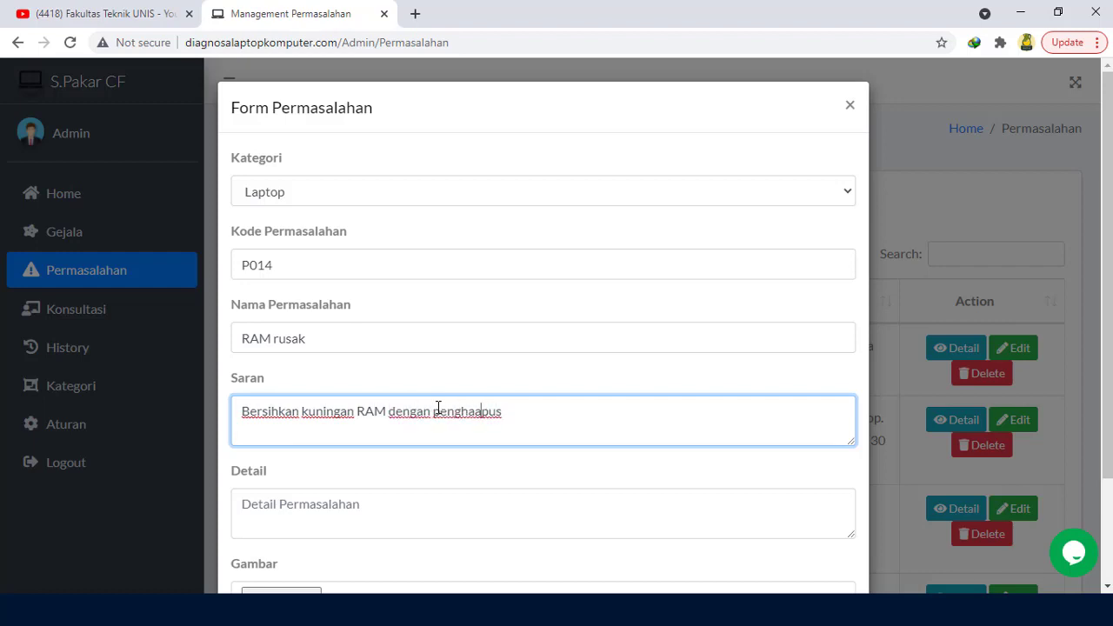
key("BackSpace")
key("Tab")
type("-")
scroll(391, 434, "down", 2)
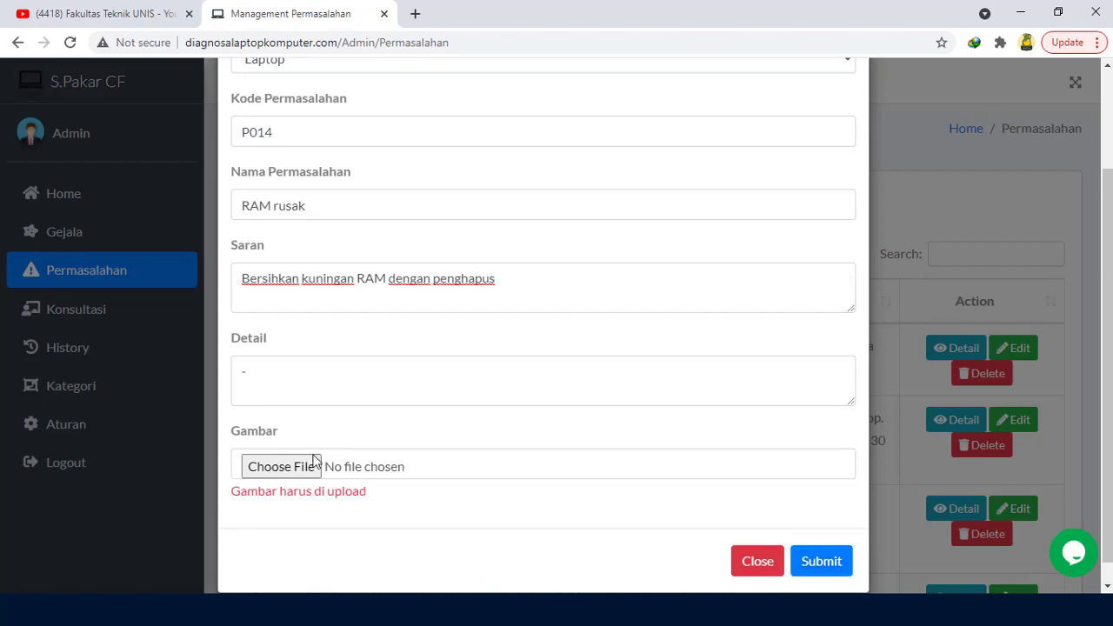
Step: Attach ram.jpg from the komputer folder and submit problem P014 'RAM rusak'
left_click(304, 465)
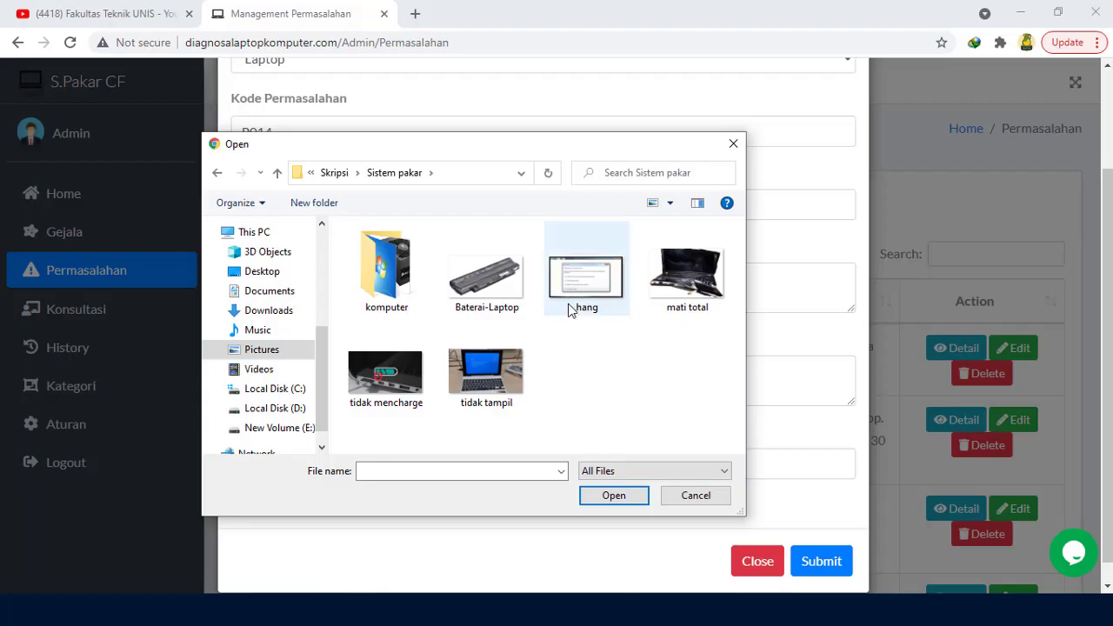
double_click(387, 274)
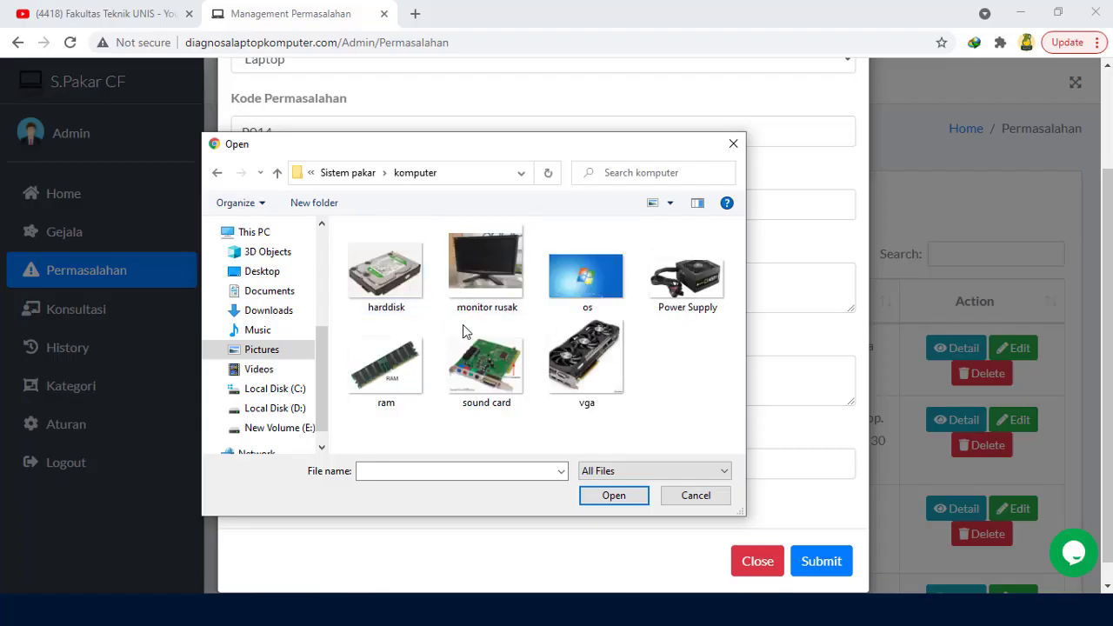
left_click(404, 385)
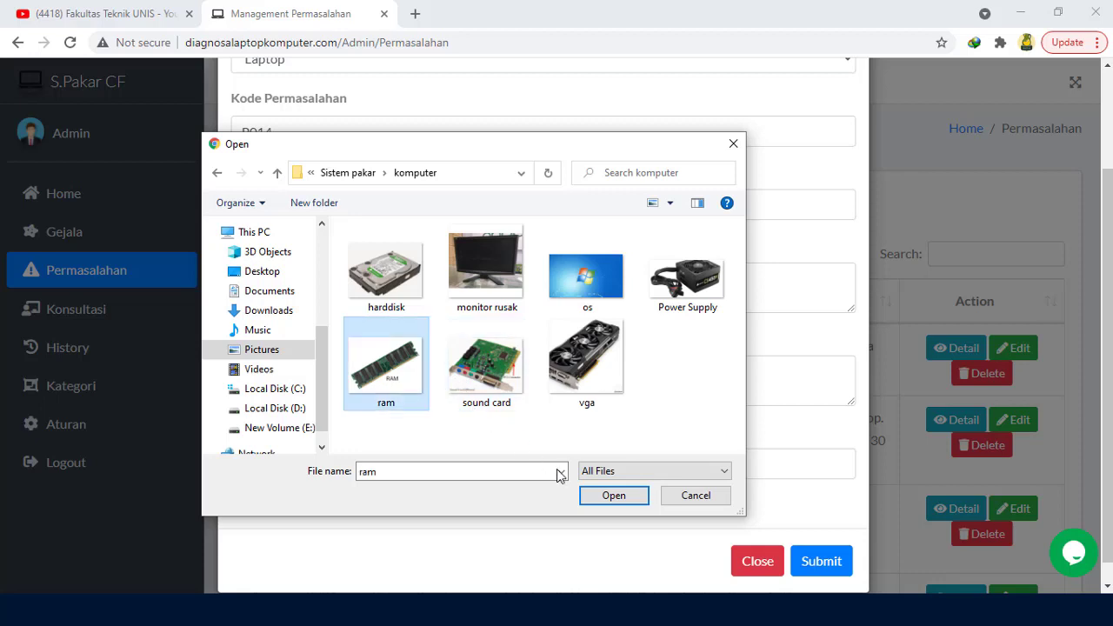
left_click(612, 495)
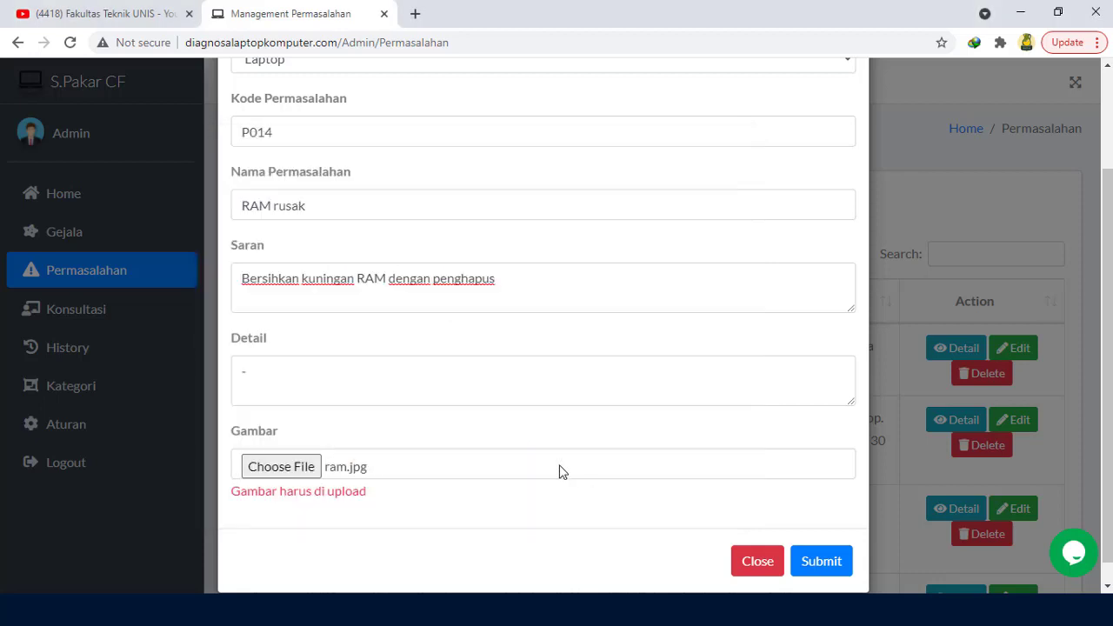
left_click(833, 562)
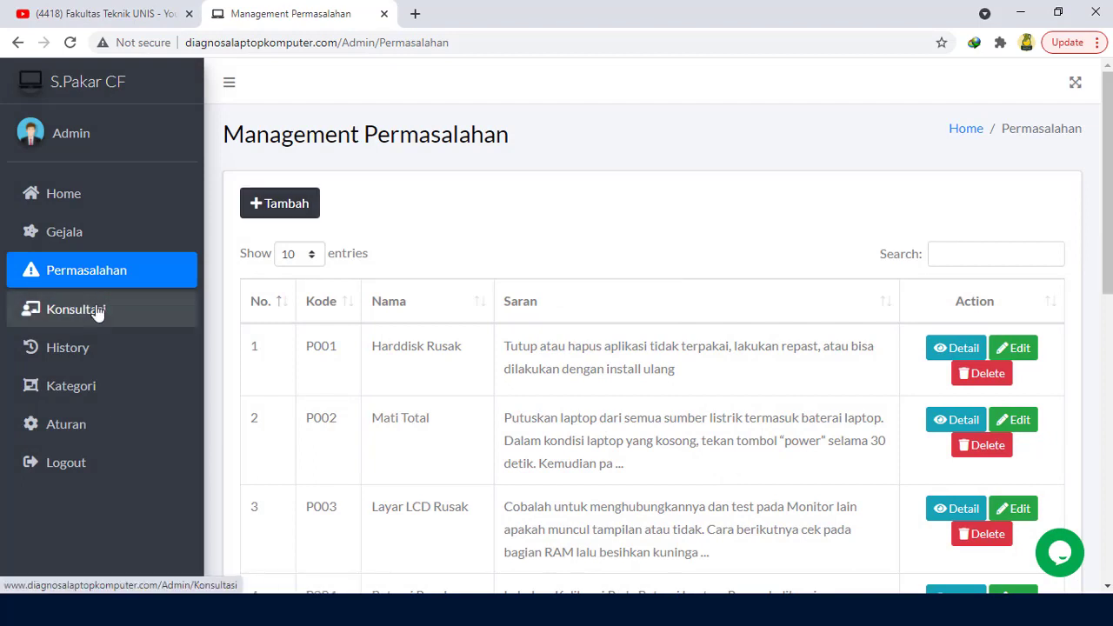
Step: On Konsultasi, tick symptoms G002, G003 and G004, then run and confirm the diagnosis
left_click(97, 313)
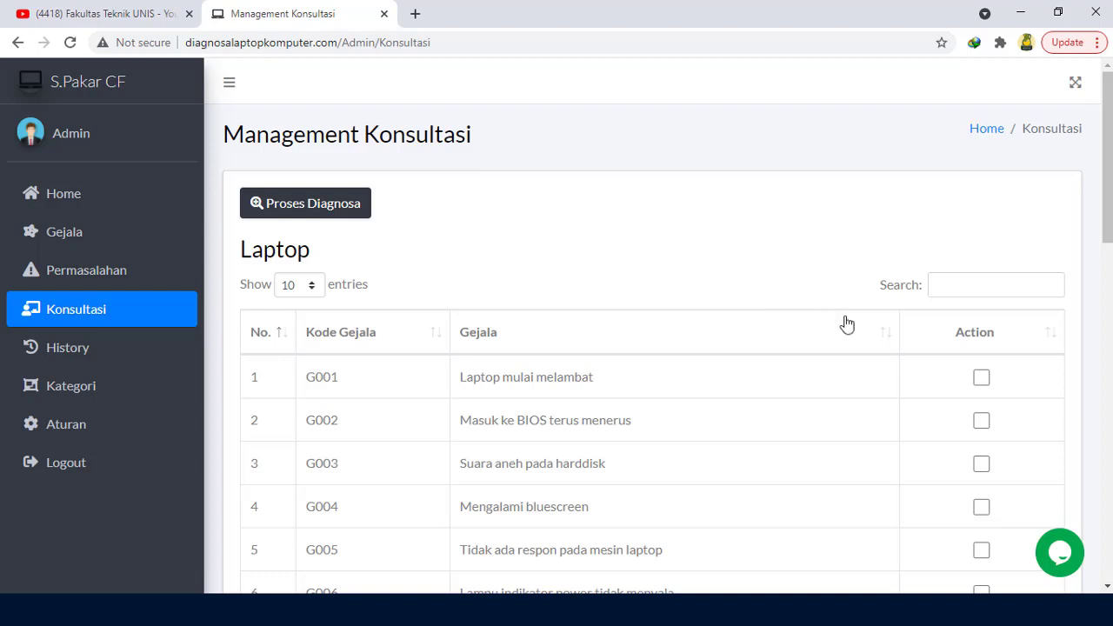
left_click(983, 422)
left_click(983, 466)
left_click(981, 508)
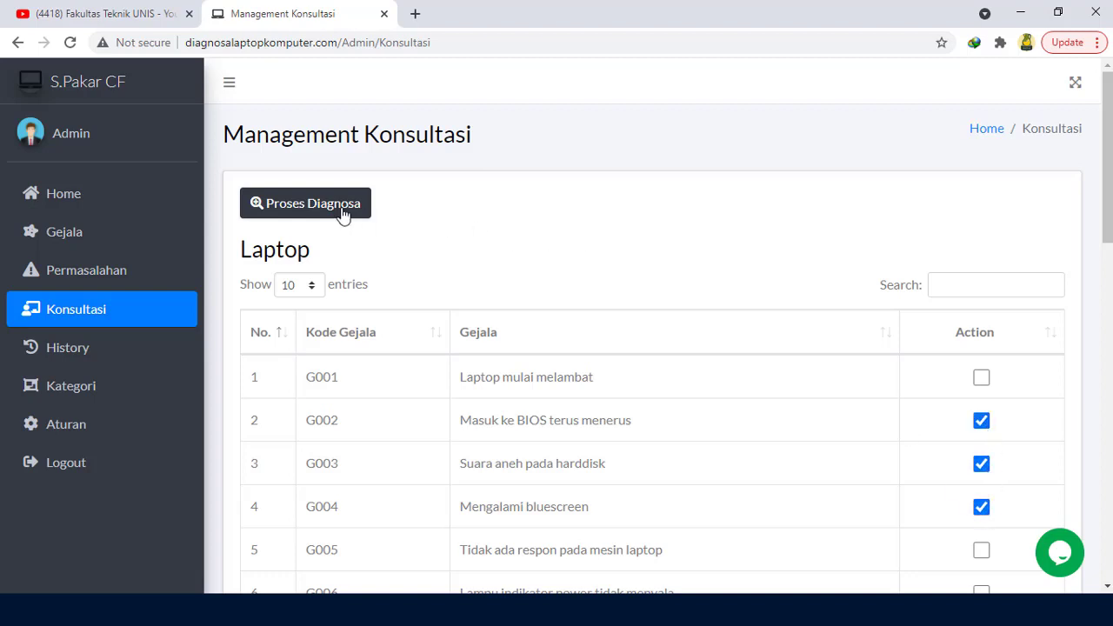
left_click(316, 209)
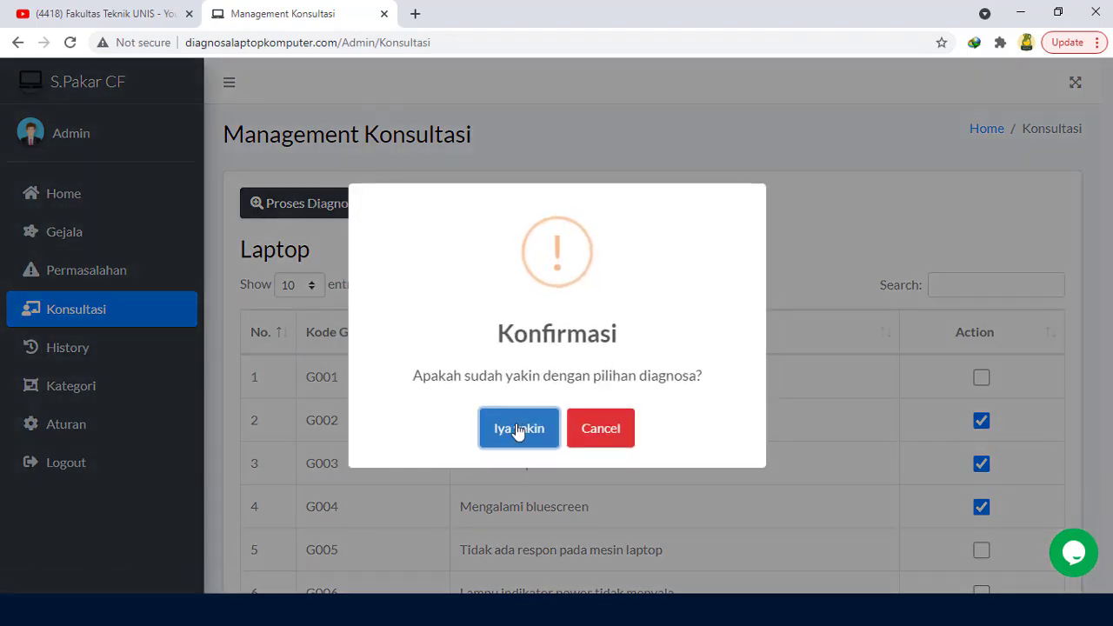
left_click(516, 429)
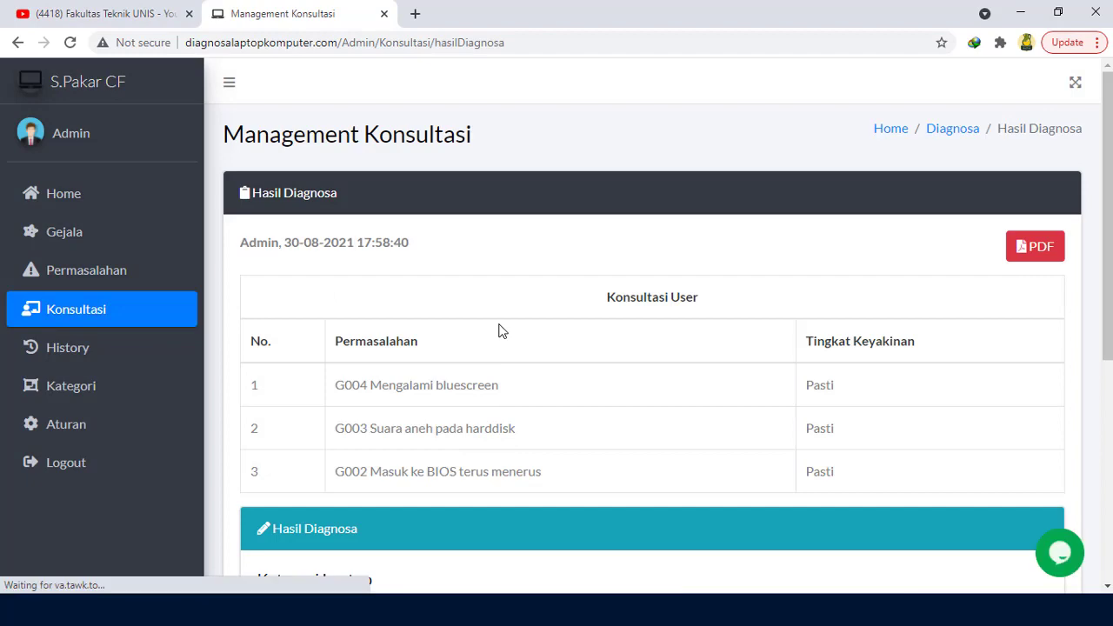
Step: Review the result (P001 Harddisk Rusak, 52%), then open the Kategori page
scroll(500, 330, "down", 4)
scroll(500, 330, "up", 3)
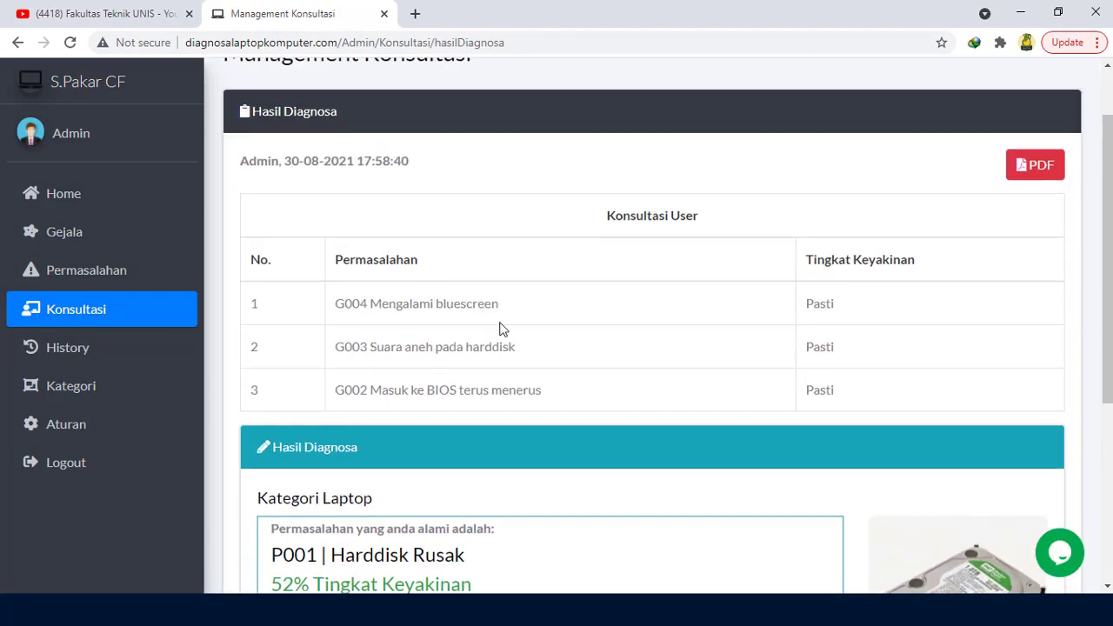
left_click_drag(1108, 322, 1108, 367)
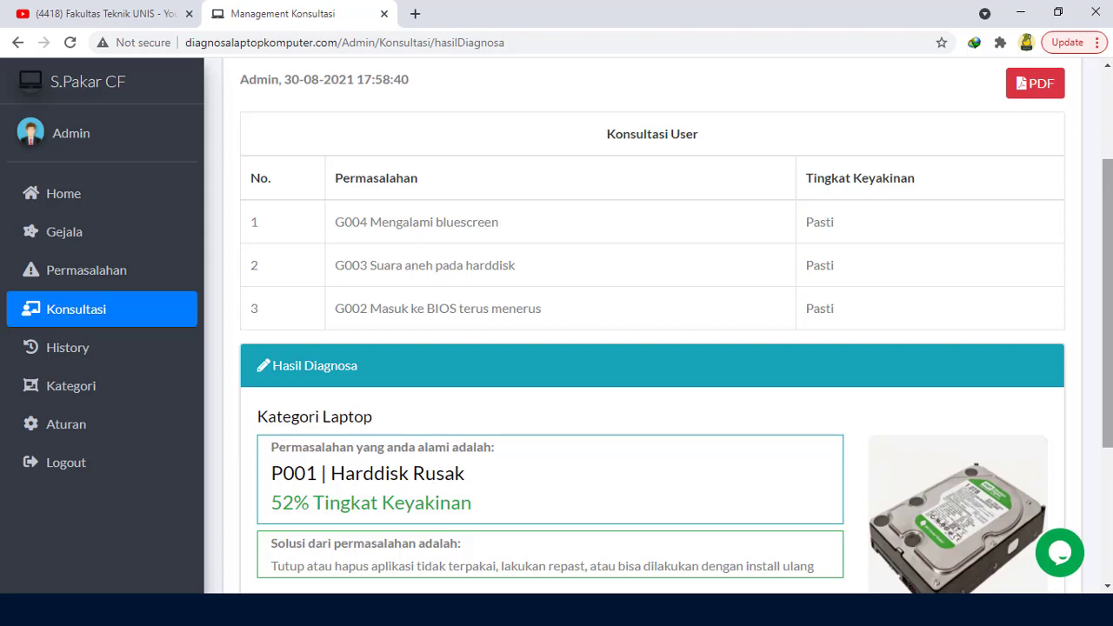
scroll(556, 347, "up", 3)
left_click(89, 397)
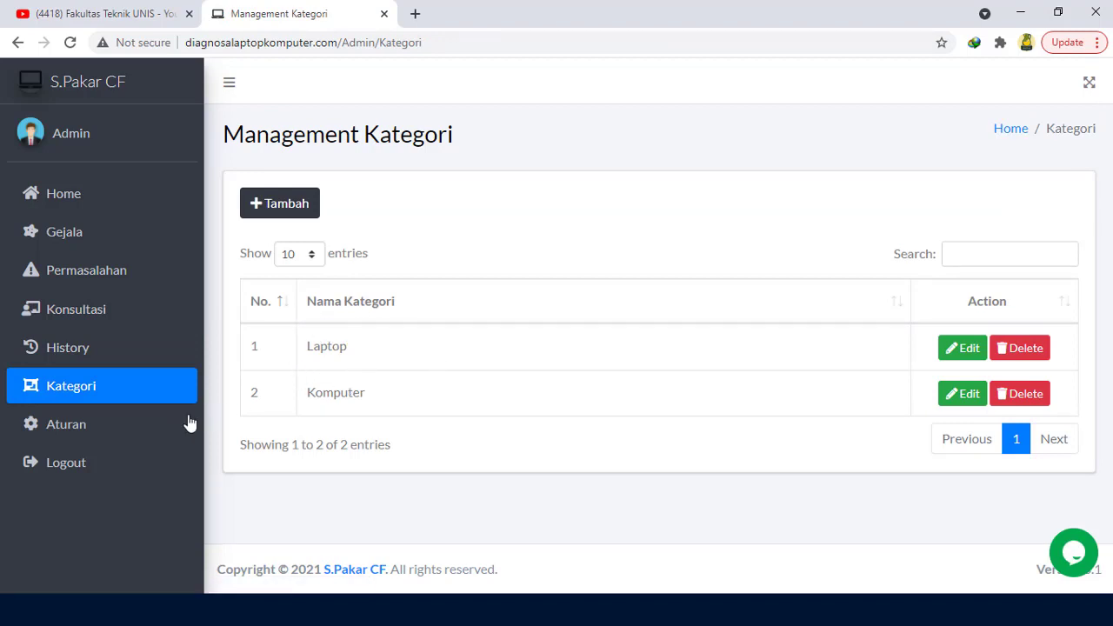
Step: Open Aturan and scroll through the symptom-to-problem rules with their MB and MD values
left_click(124, 436)
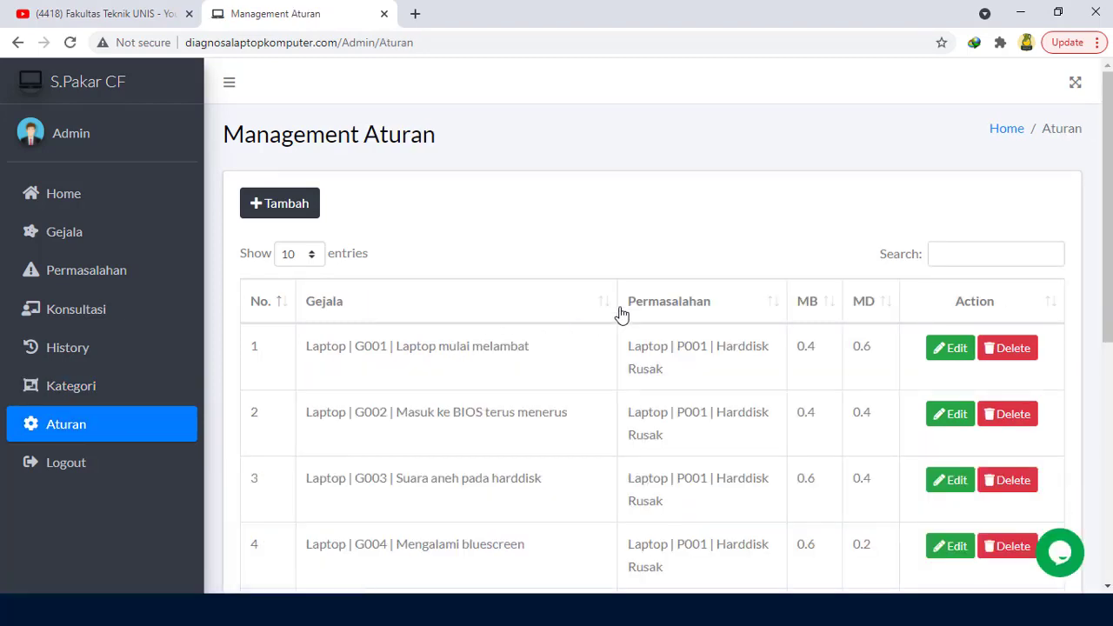
scroll(1108, 199, "down", 2)
scroll(1108, 198, "up", 2)
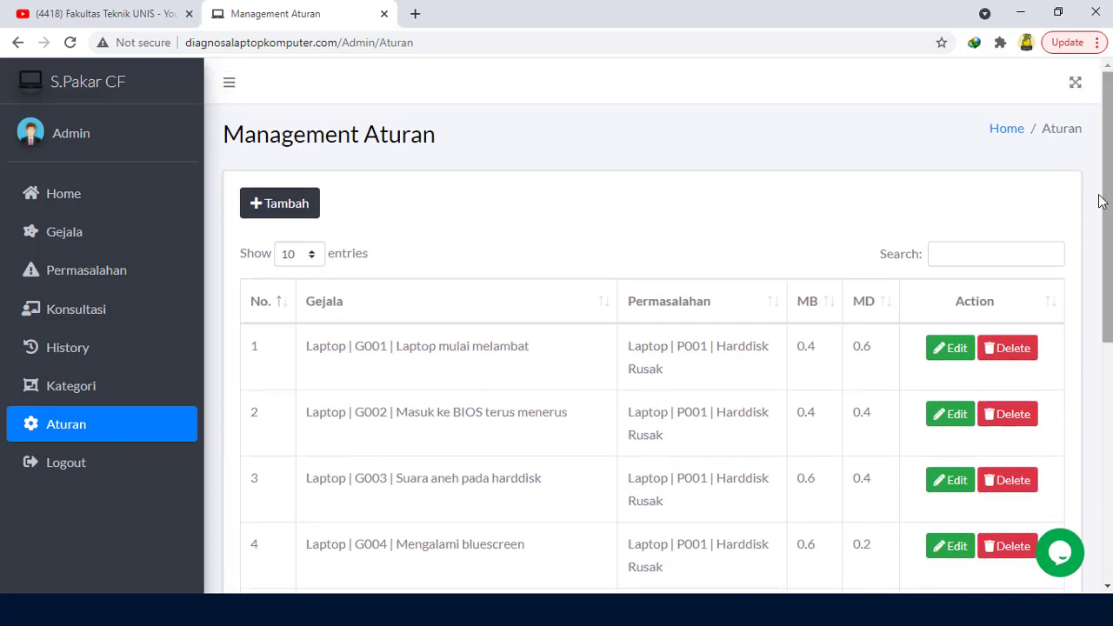
Step: Open the first rule for editing, keeping symptom G001 and problem P001 Harddisk Rusak
left_click(945, 352)
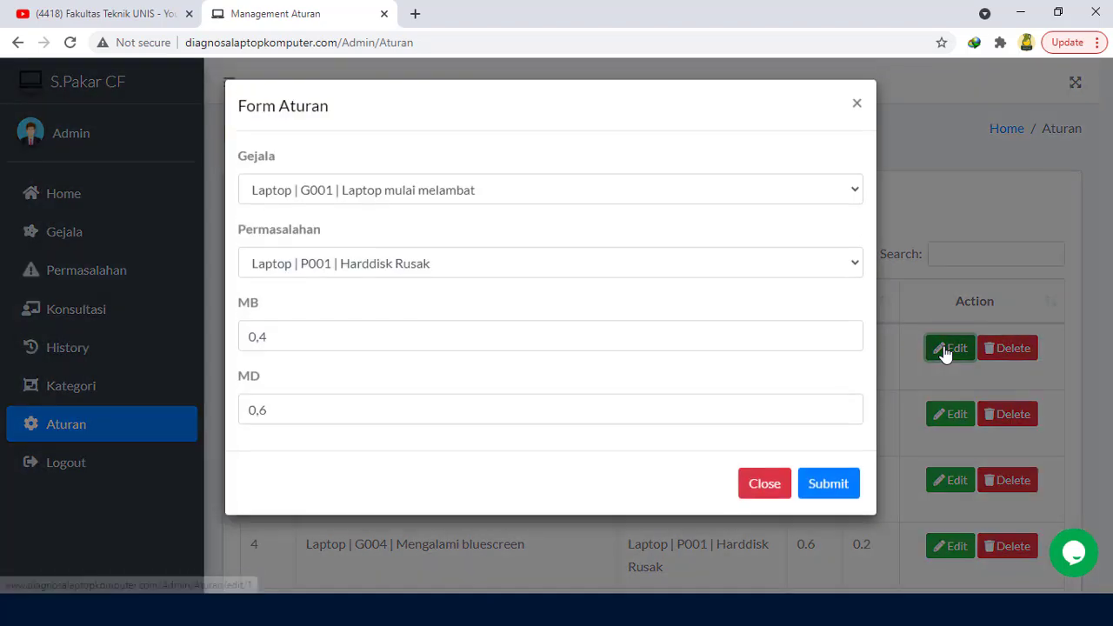
left_click(670, 196)
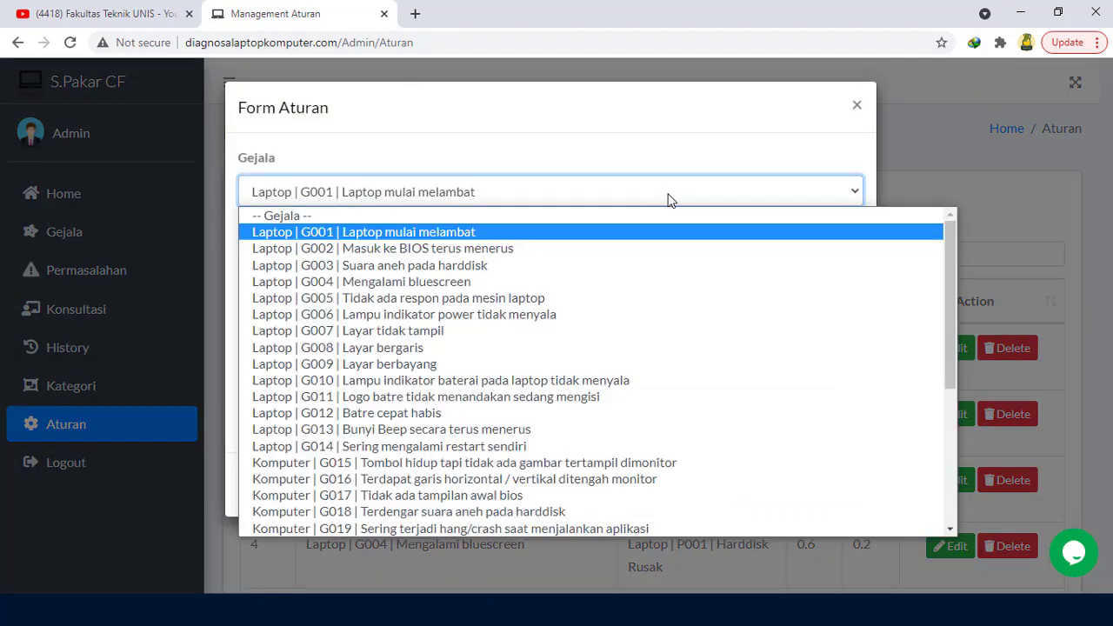
left_click(638, 262)
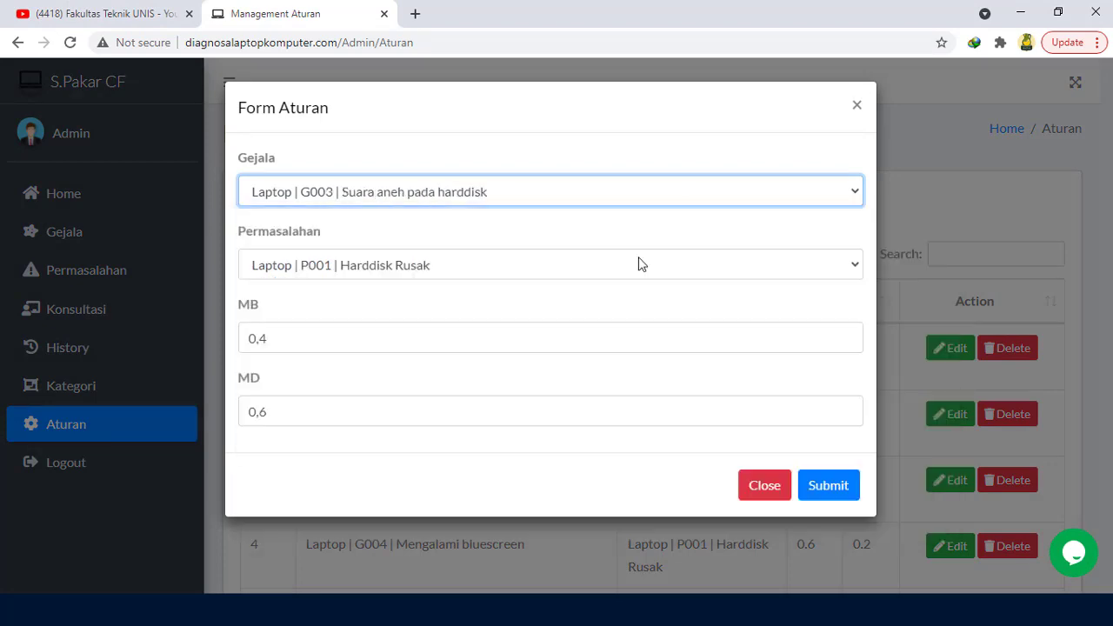
left_click(687, 200)
left_click(677, 233)
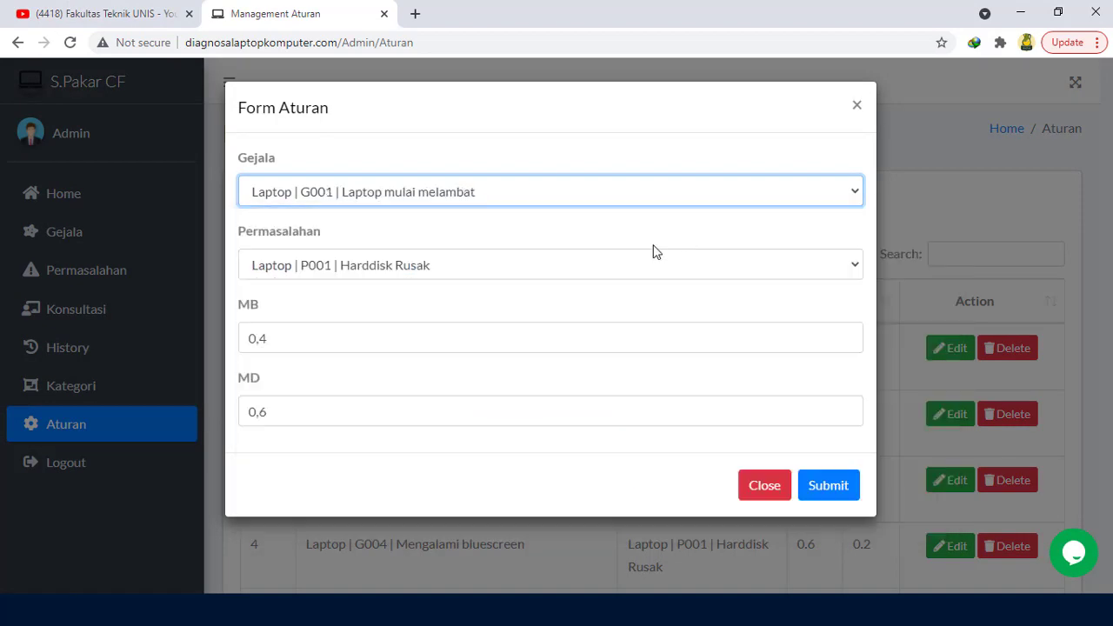
left_click(549, 272)
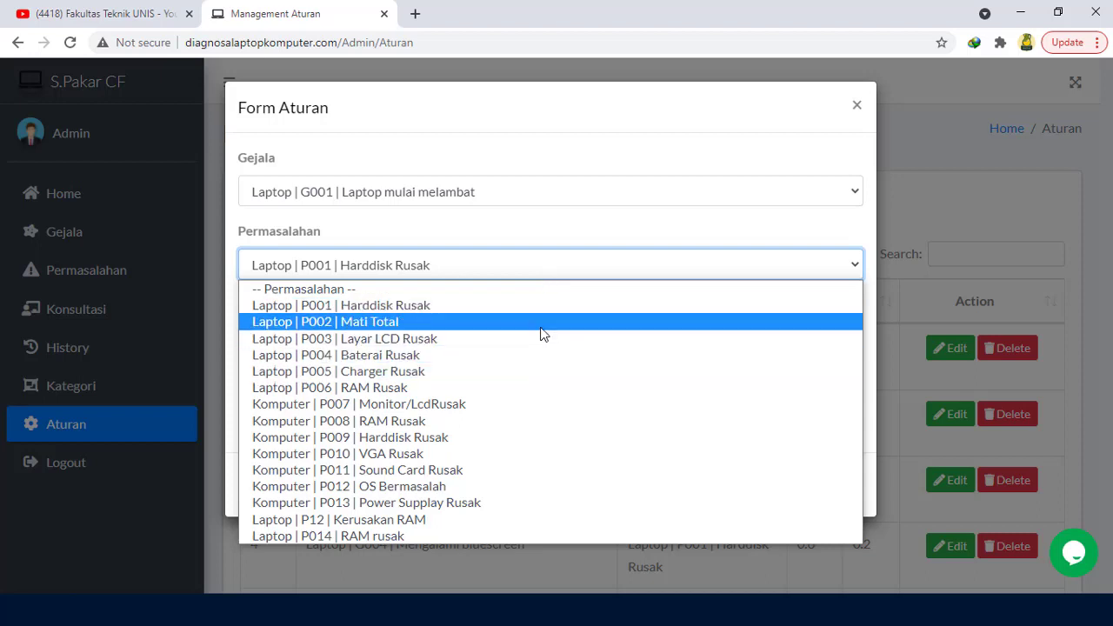
left_click(547, 305)
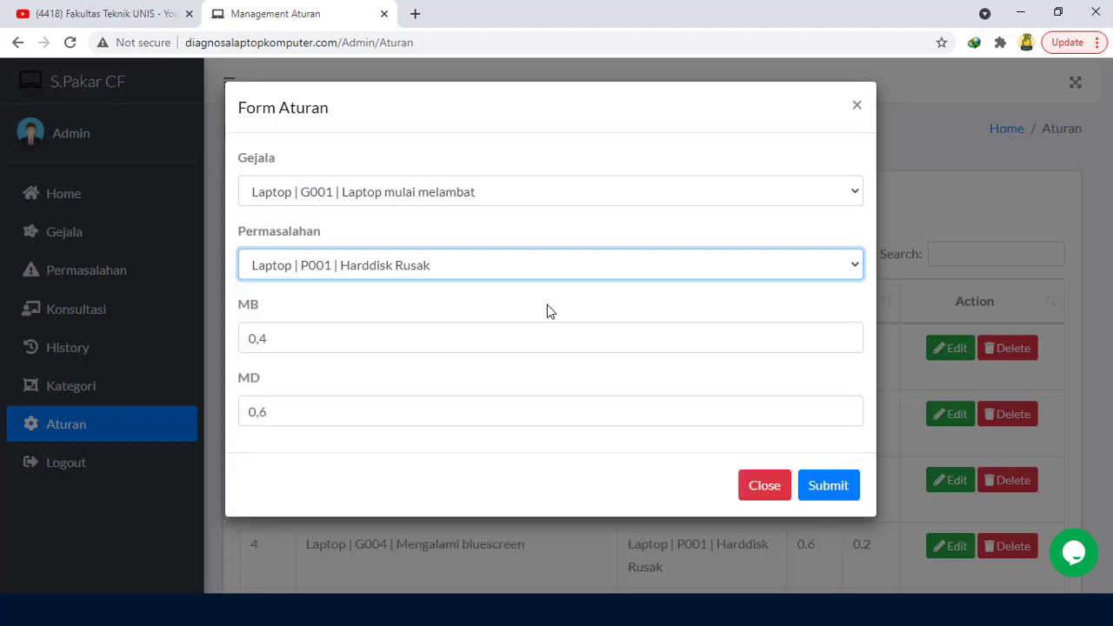
Step: Check the MB 0.4 and MD 0.6 values, then close the form unchanged
left_click(300, 337)
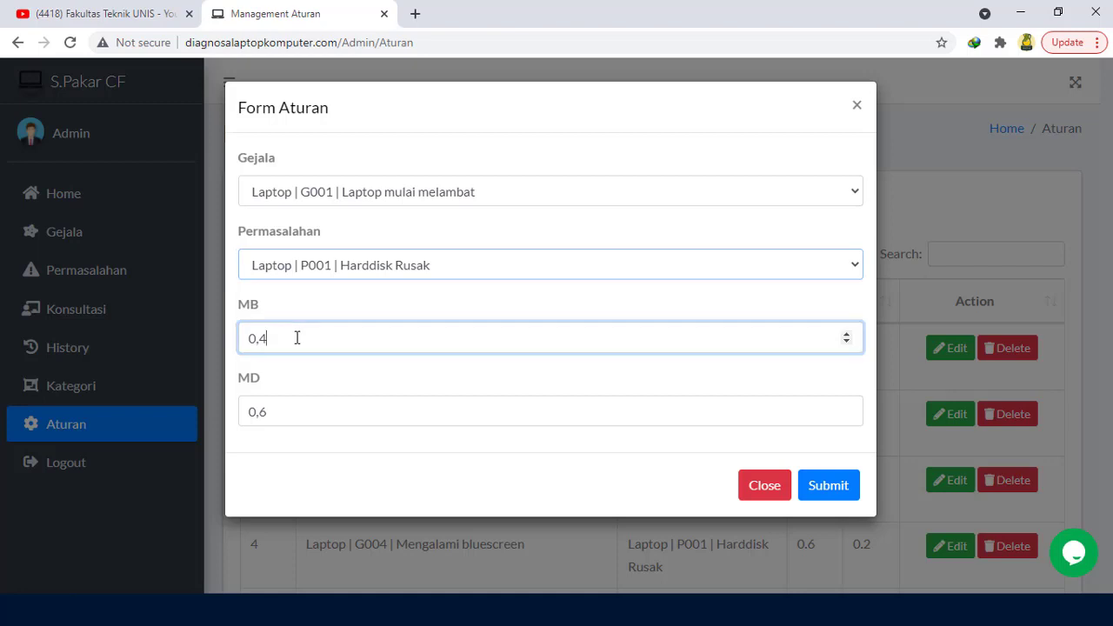
left_click(286, 414)
left_click(282, 341)
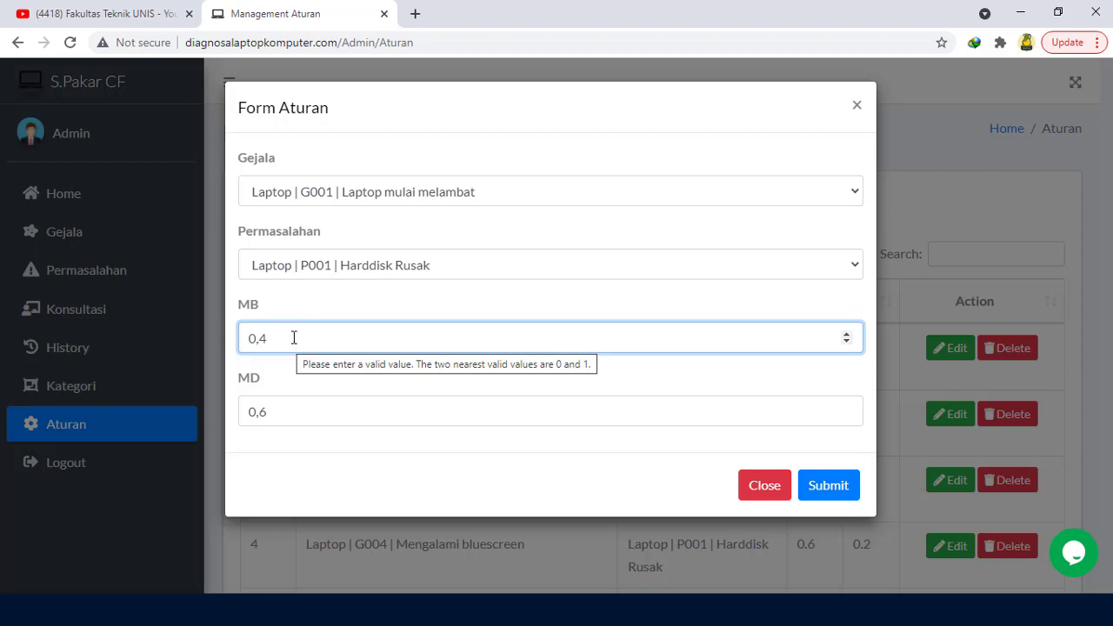
left_click(287, 412)
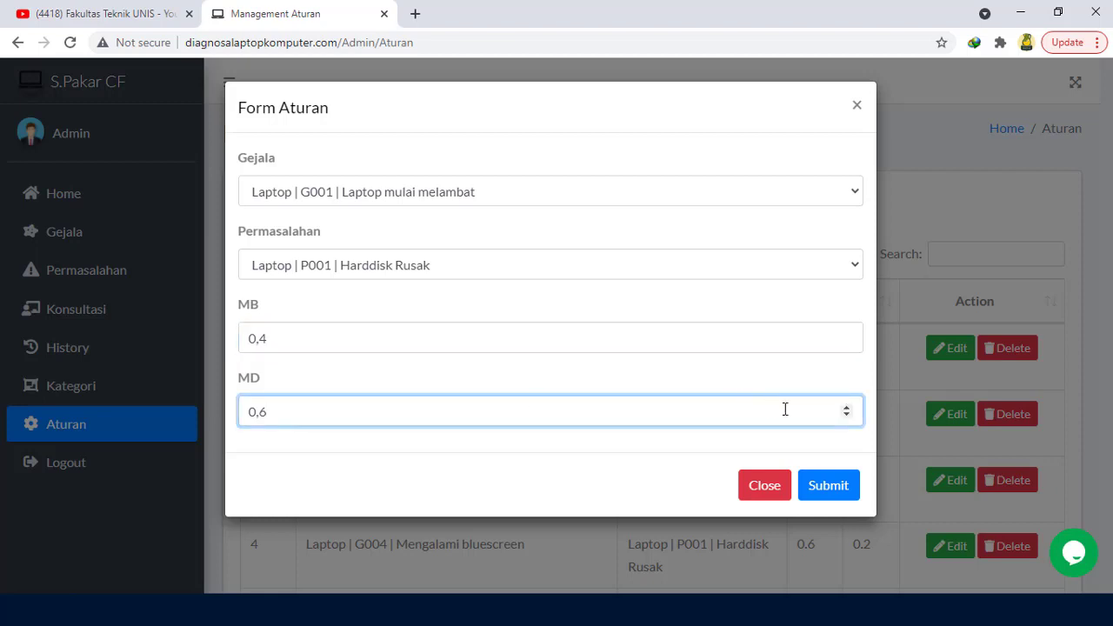
left_click(765, 486)
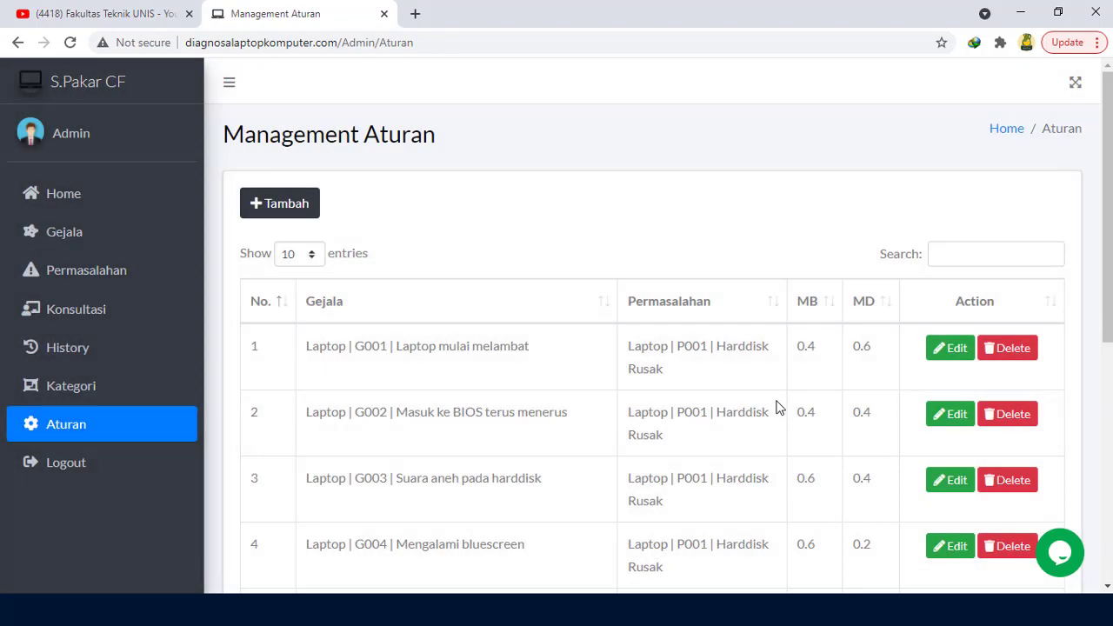
Step: Log out of the admin account
scroll(157, 365, "down", 1)
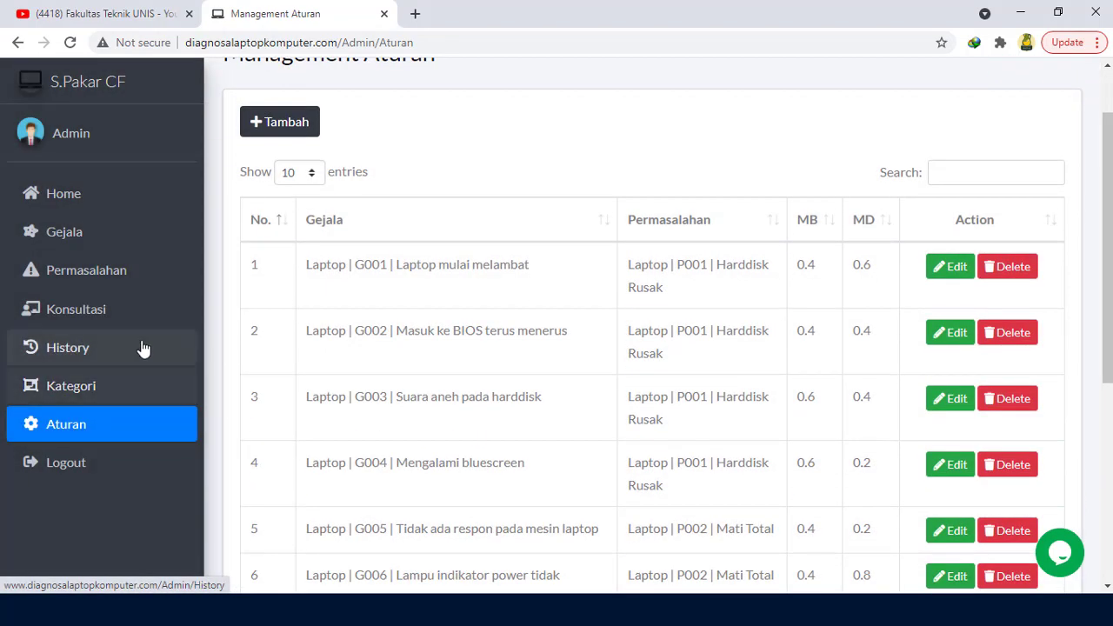
scroll(142, 345, "up", 1)
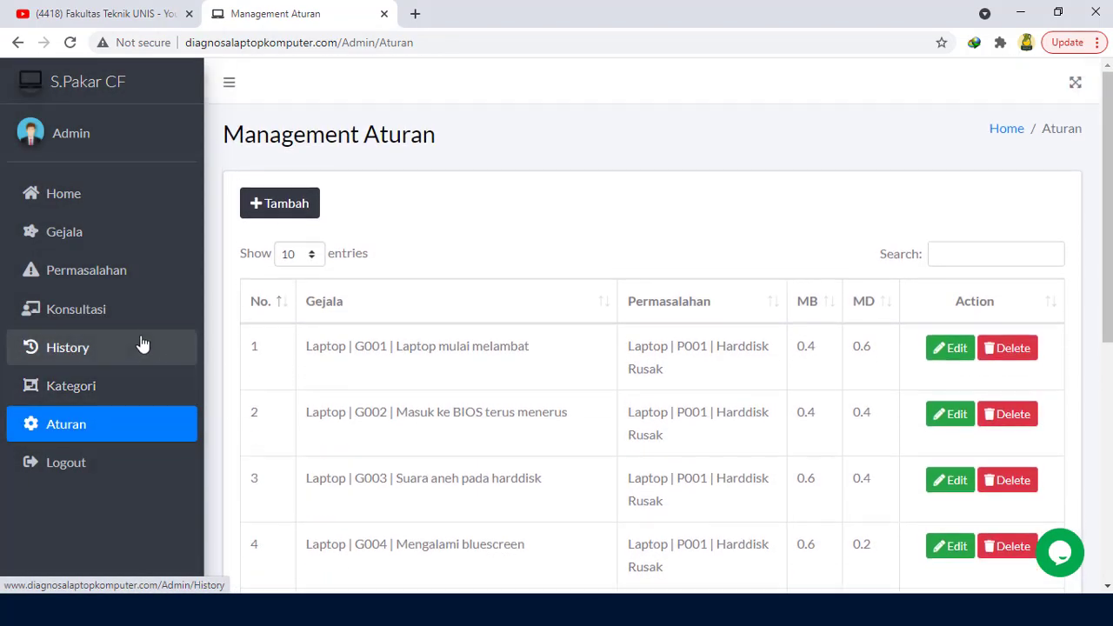
left_click(76, 463)
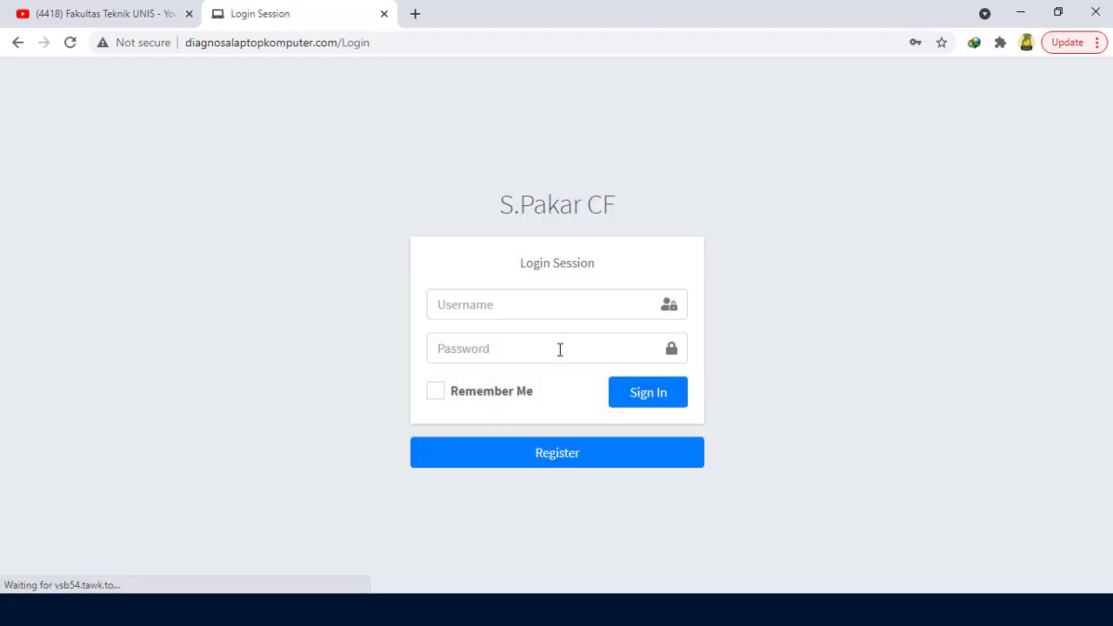
Step: Sign in with the regular user's username and password
left_click(559, 304)
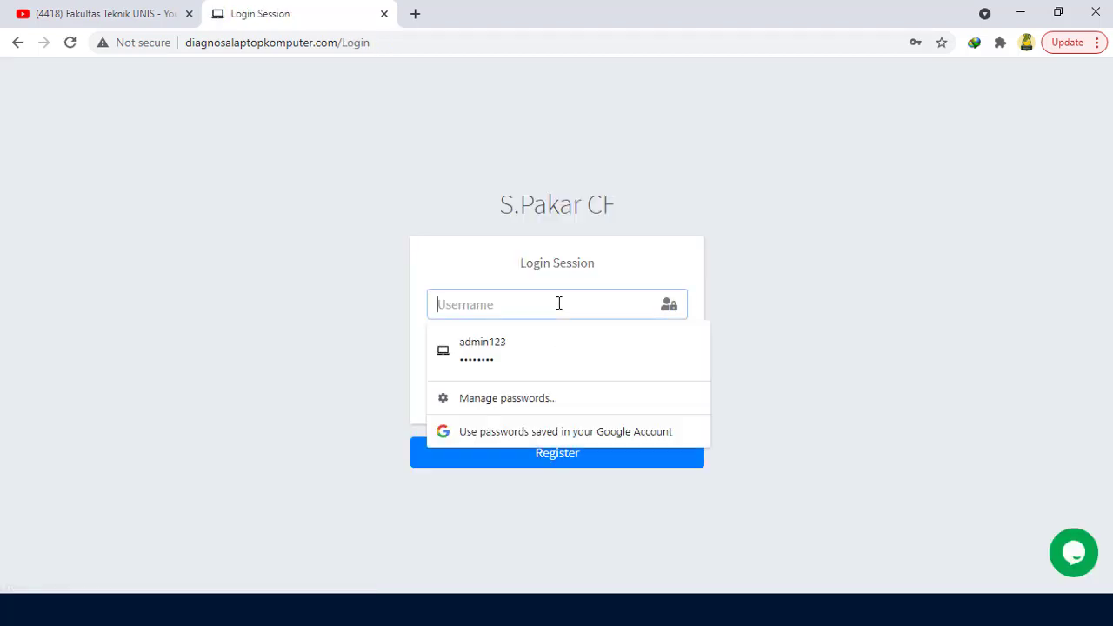
type("user")
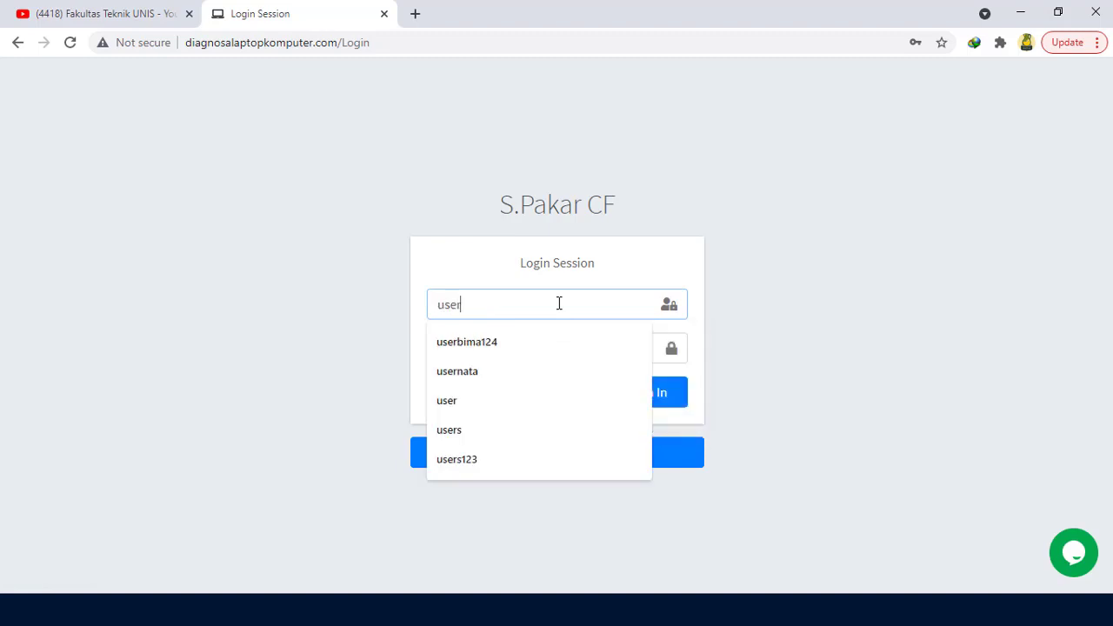
left_click(538, 373)
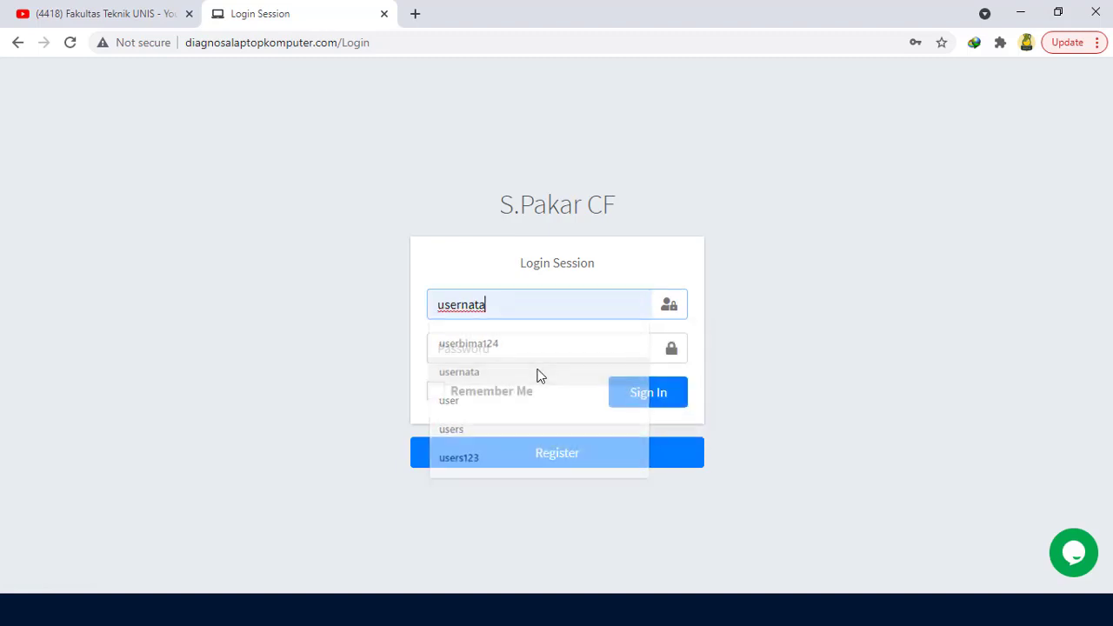
left_click(542, 352)
type("1234")
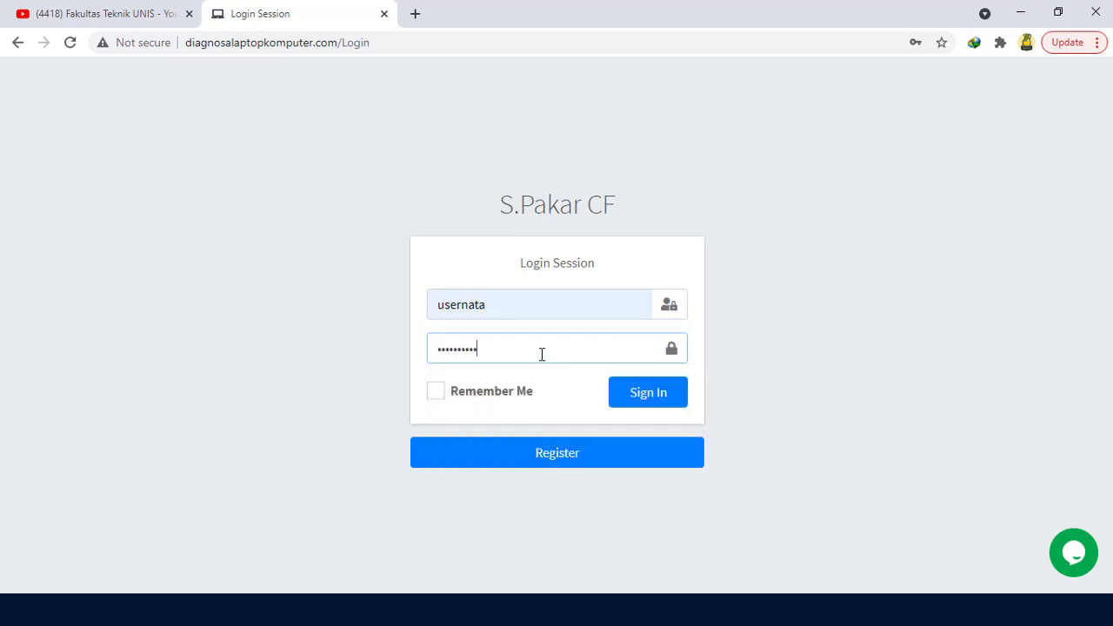
key("Return")
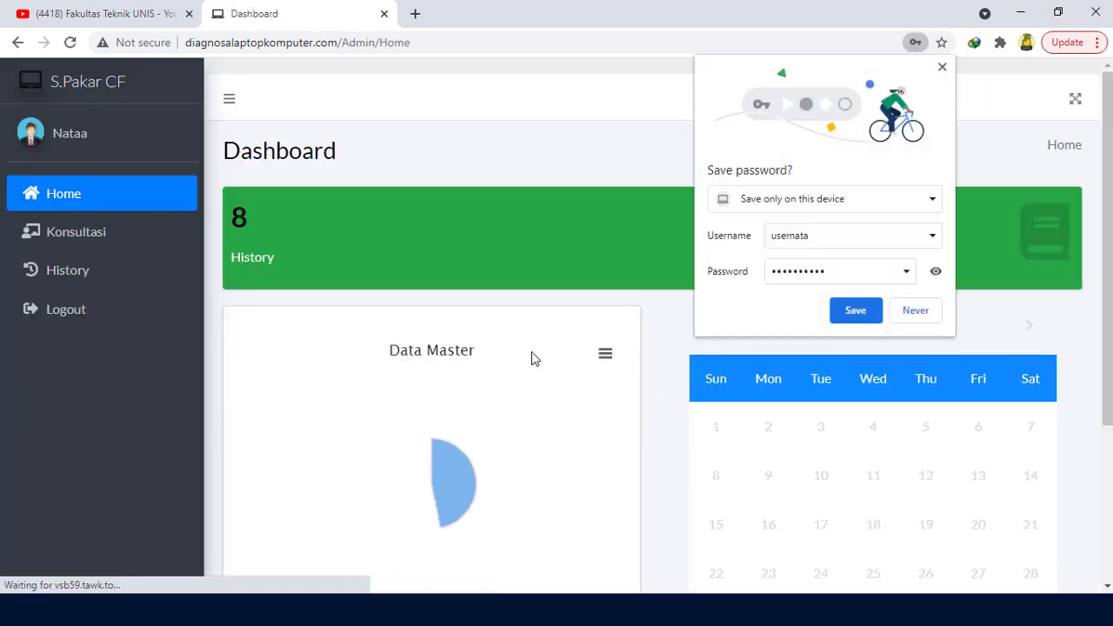
Step: As the user, tick symptoms G002, G003 and G004 in Konsultasi and run the confirmed diagnosis
left_click(942, 67)
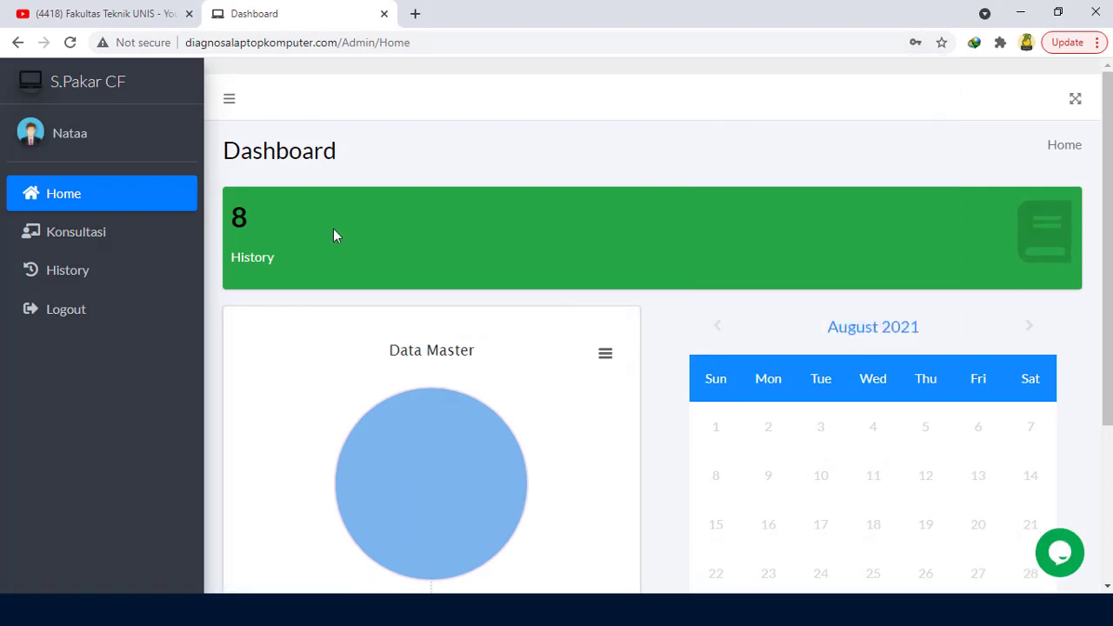
left_click(106, 243)
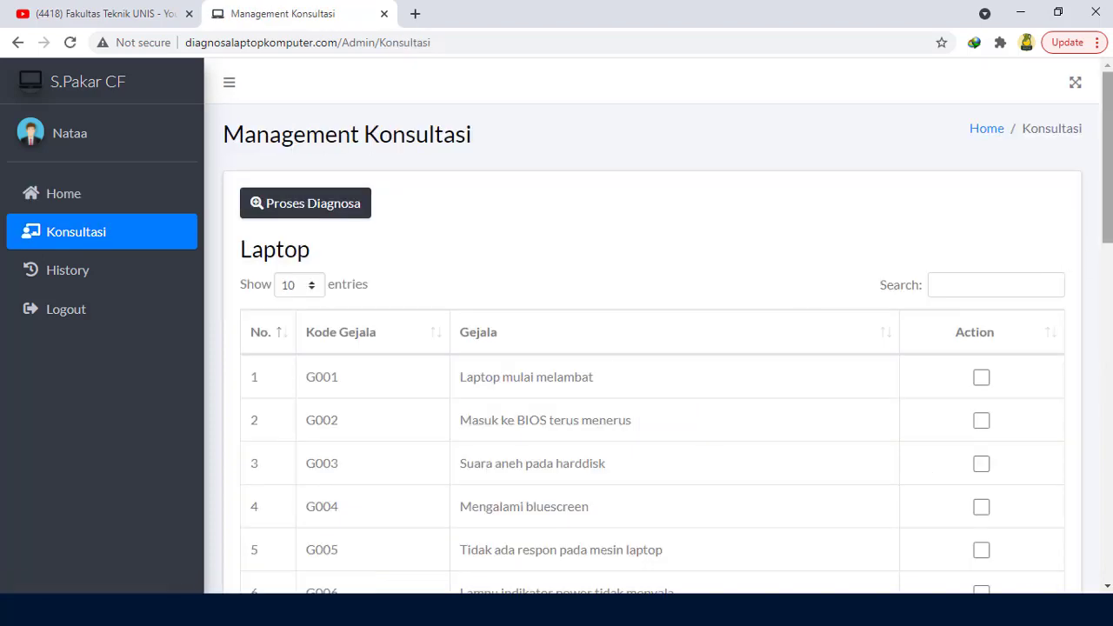
left_click_drag(1109, 230, 1108, 261)
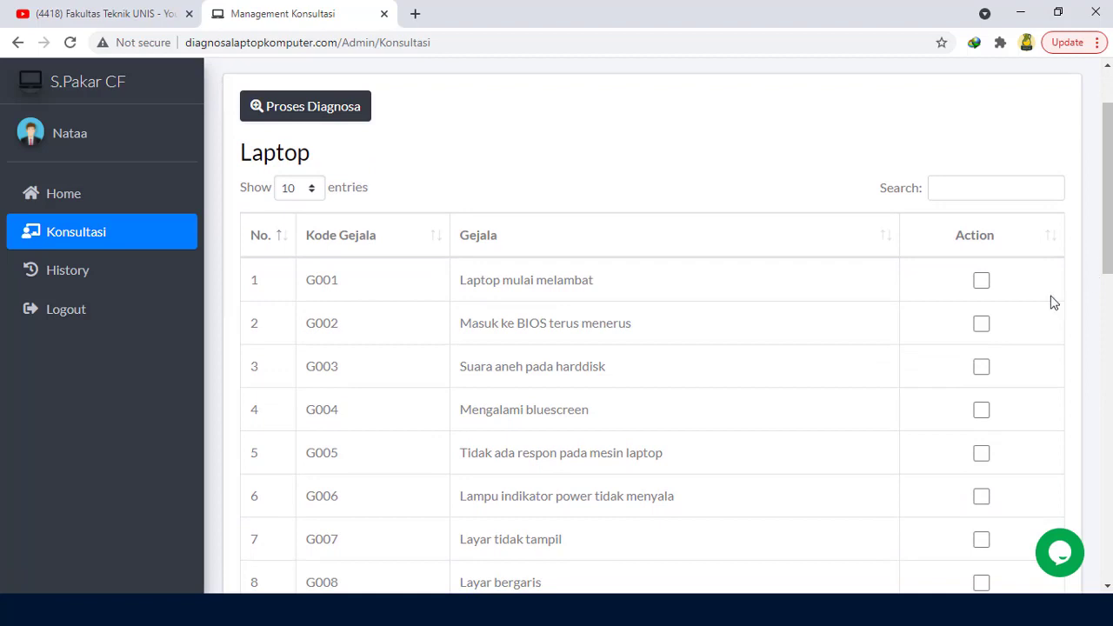
left_click(982, 327)
left_click(982, 369)
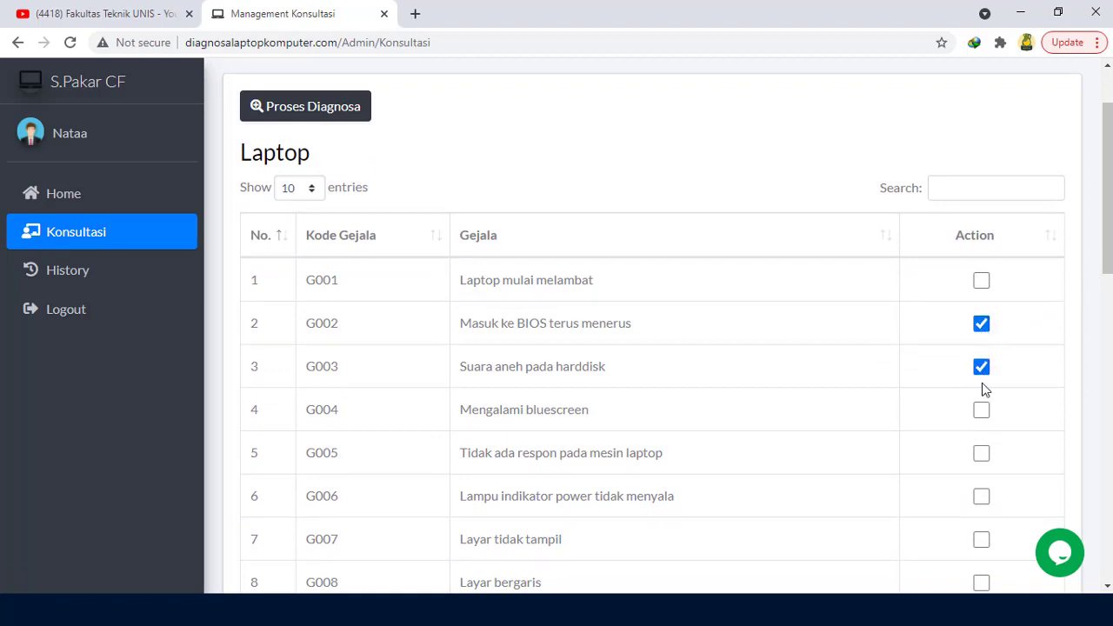
left_click(984, 412)
scroll(626, 258, "up", 2)
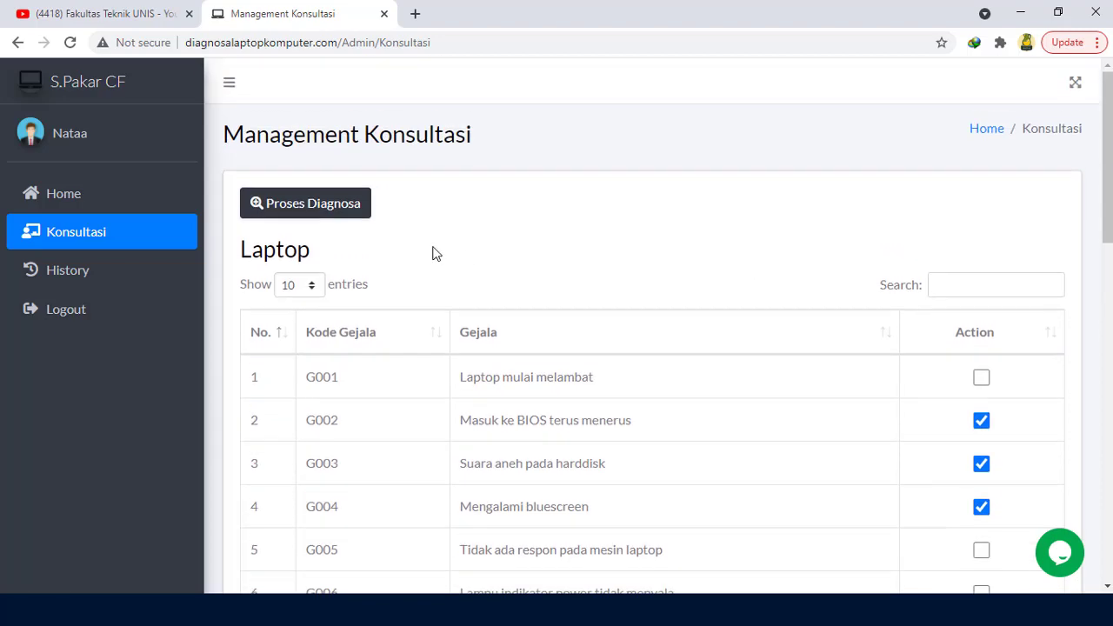
left_click(351, 213)
left_click(524, 425)
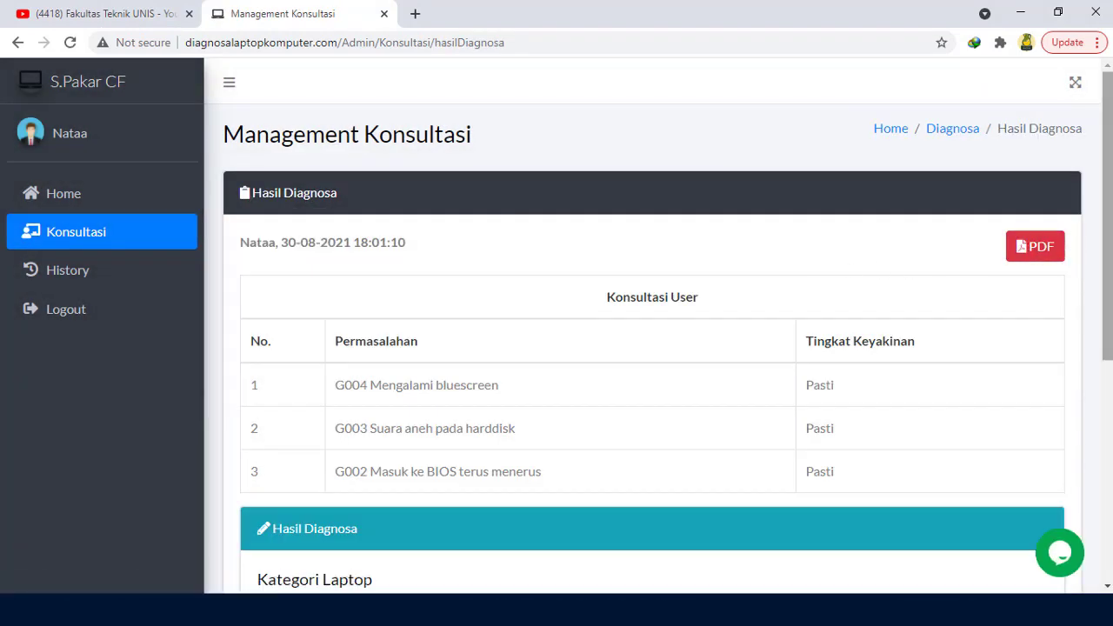
Step: Read the P001 Harddisk Rusak result at 52% with its solution, then return to Konsultasi
scroll(658, 325, "down", 2)
scroll(658, 325, "down", 2)
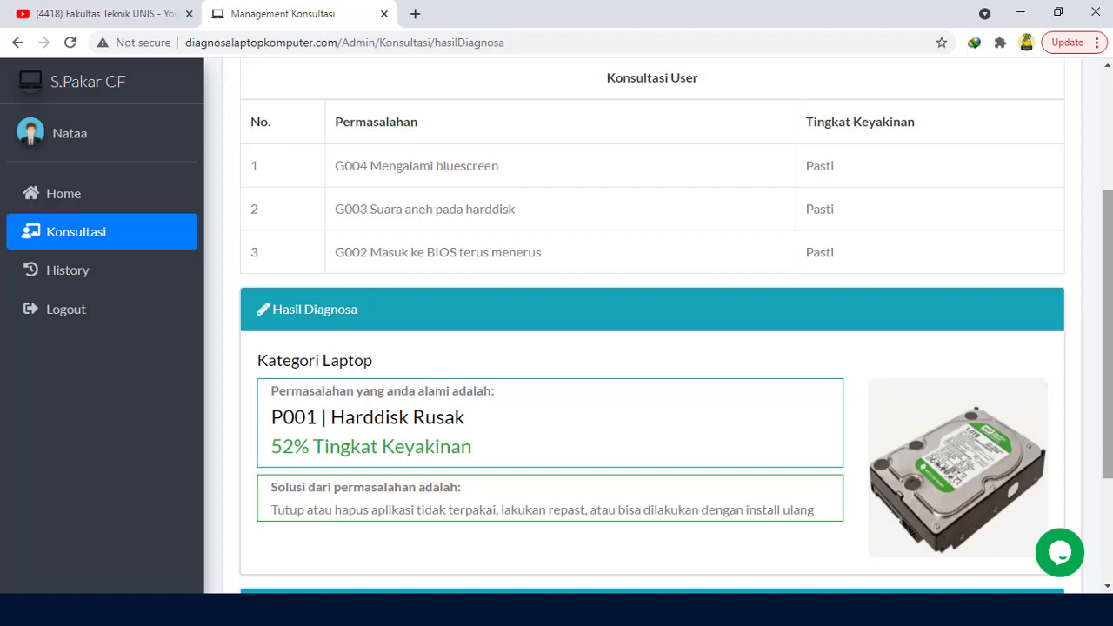
scroll(652, 331, "down", 2)
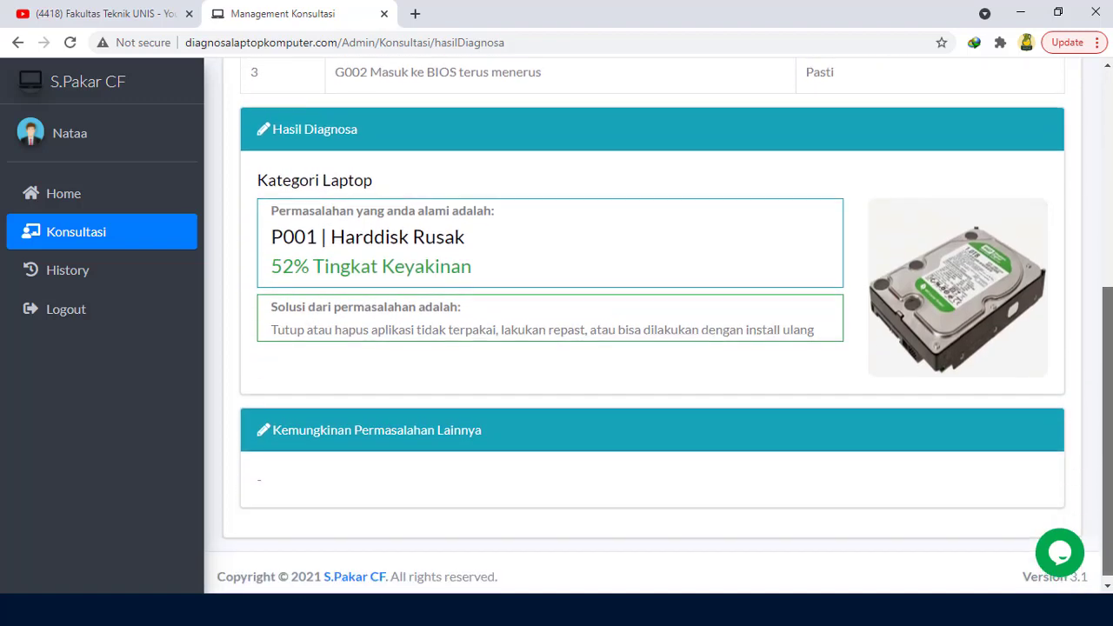
scroll(652, 330, "up", 4)
left_click(128, 241)
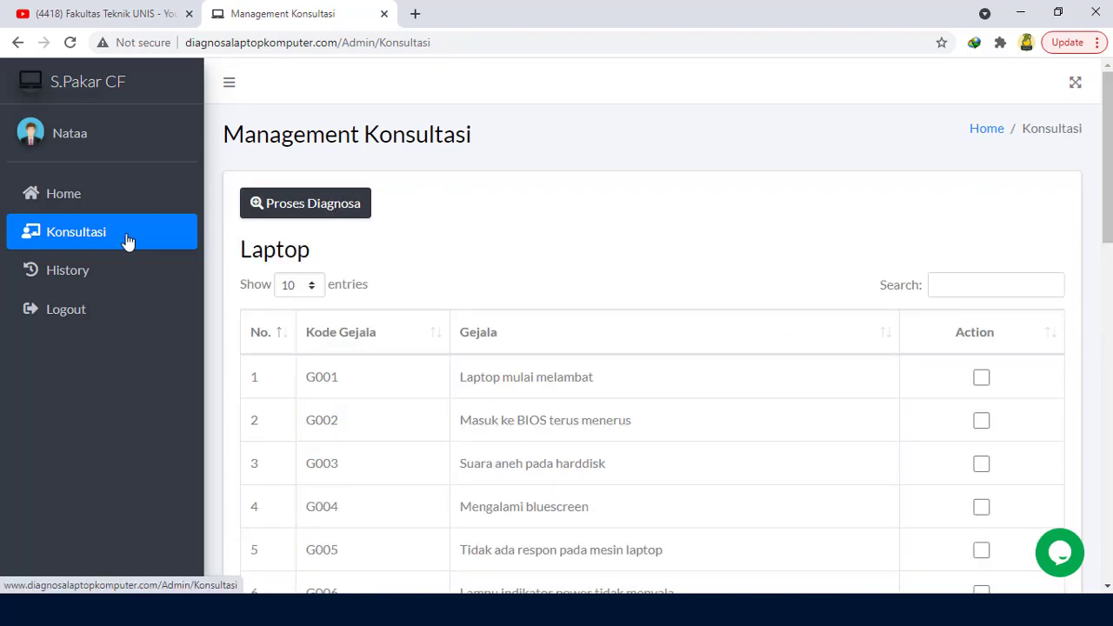
Step: Review the consultation History table, then go back to the Dashboard showing 9 history entries
left_click(130, 266)
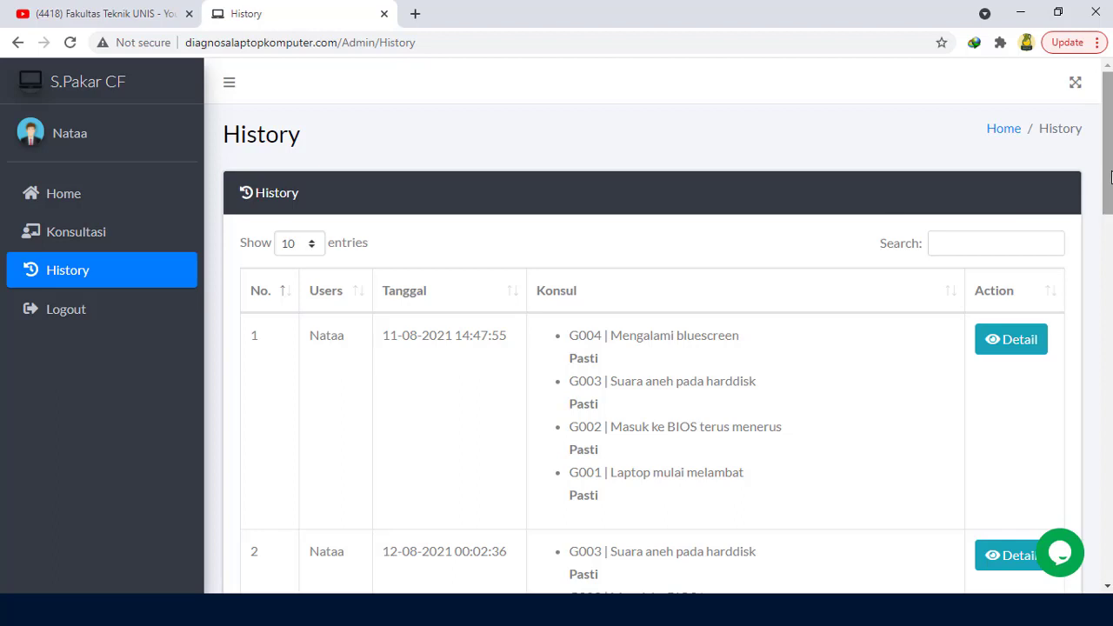
mouse_move(1110, 178)
left_mouse_down()
mouse_move(1109, 257)
mouse_move(1109, 174)
left_mouse_up()
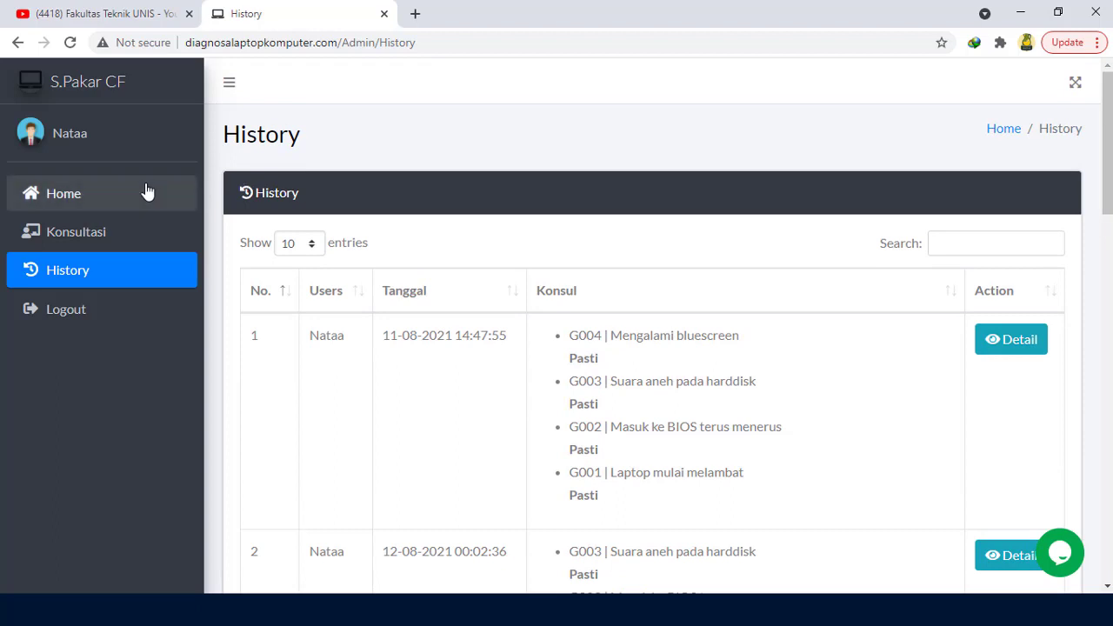
left_click(118, 200)
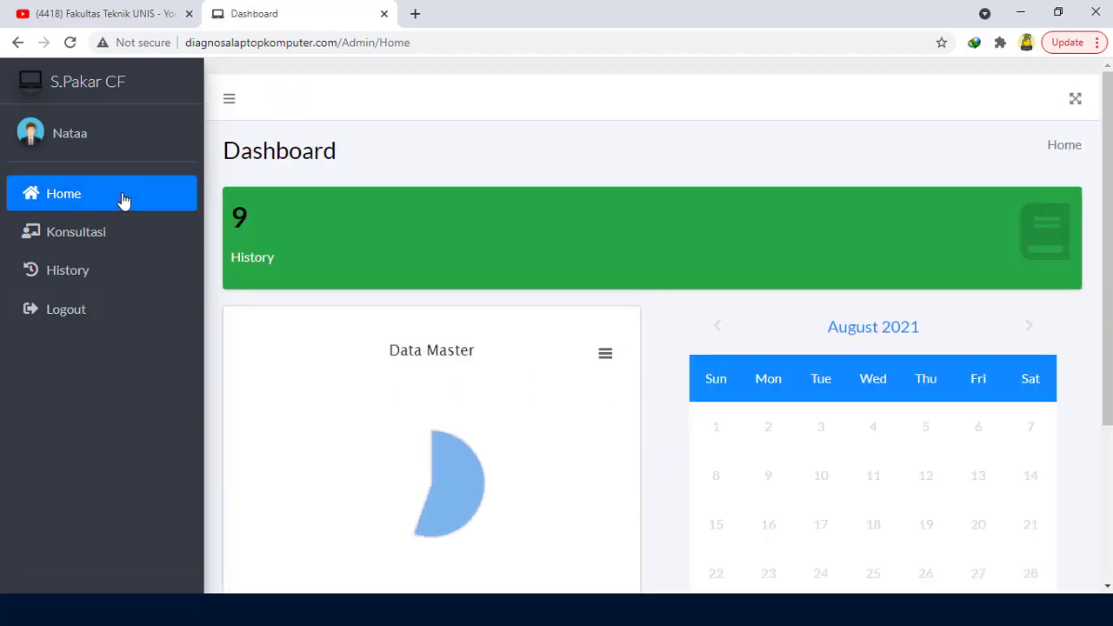